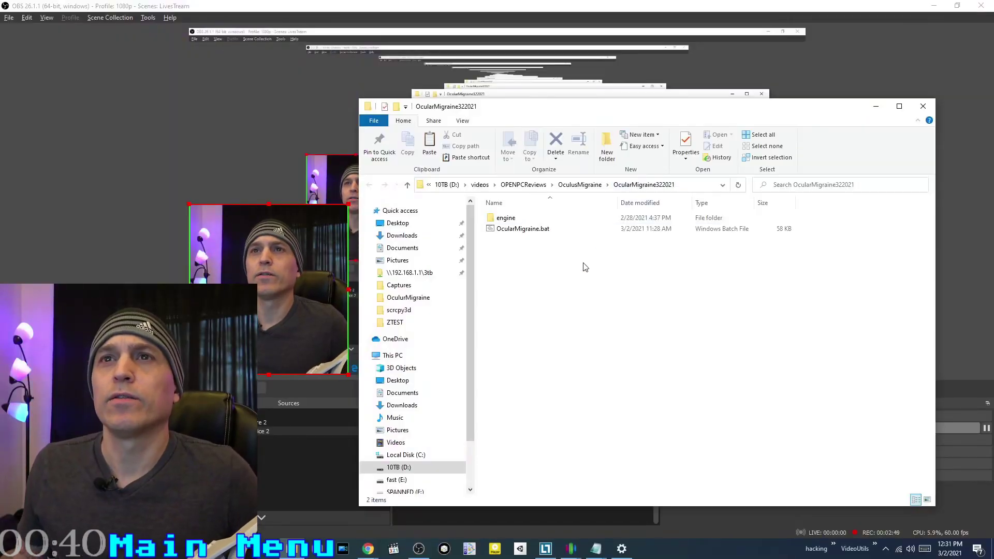
# Launch OcularMigraine.bat and move its console window to the top-left of the screen.
pyautogui.doubleClick(531, 229)
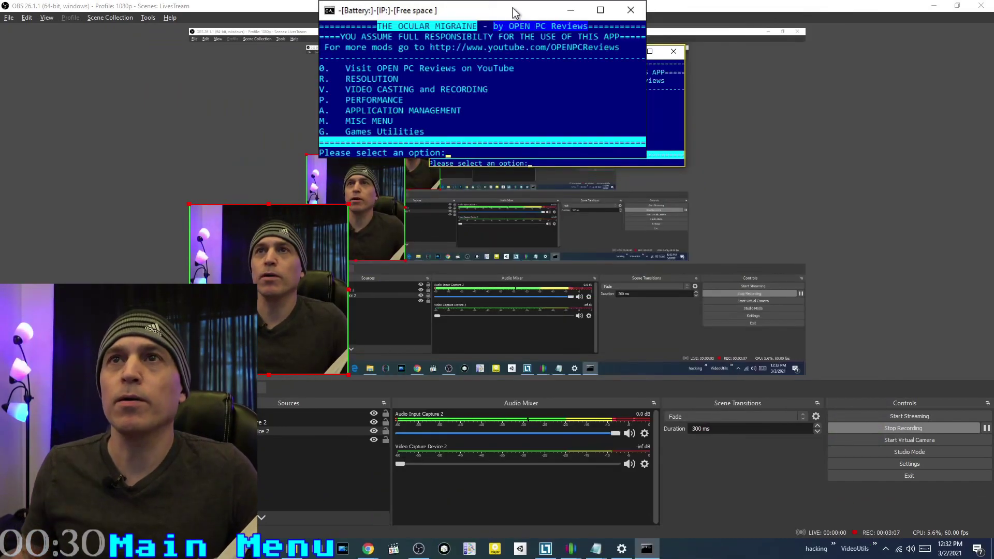
pyautogui.moveTo(448, 17); pyautogui.dragTo(138, 17)
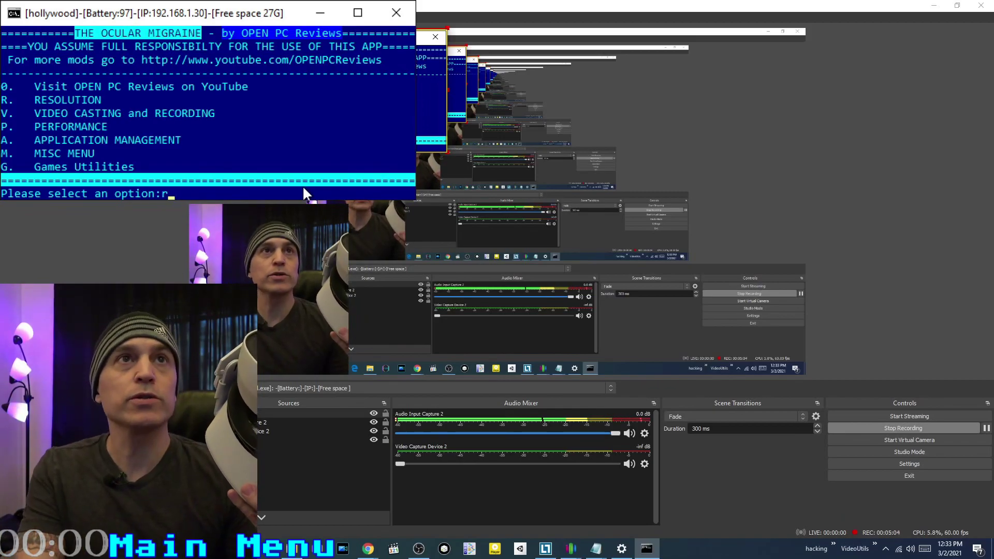
# Set a custom 2048 X 2048 texture resolution from the resolution menu.
pyautogui.write('r')
pyautogui.press('Return')
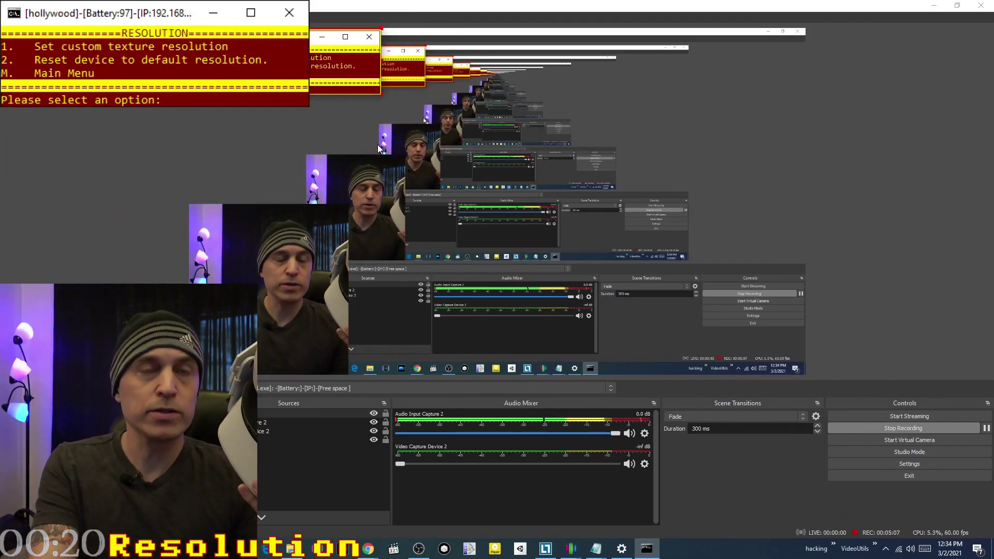
pyautogui.write('1')
pyautogui.press('Return')
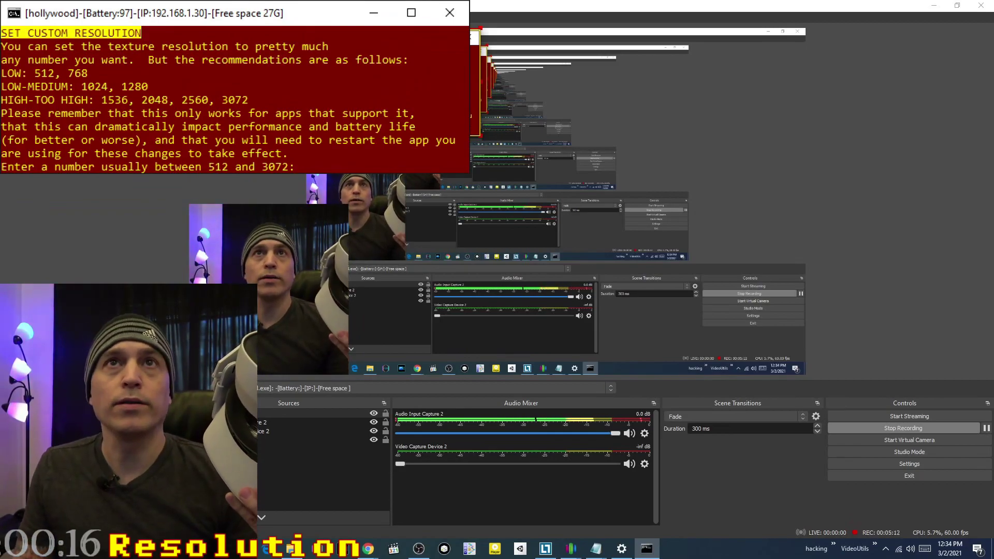
pyautogui.write('2048')
pyautogui.press('Return')
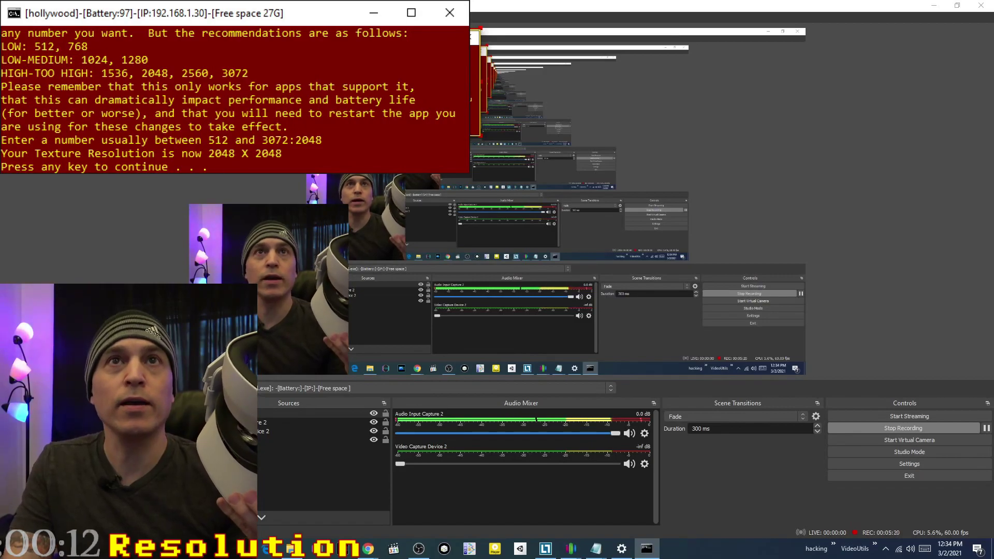
pyautogui.press('Return')
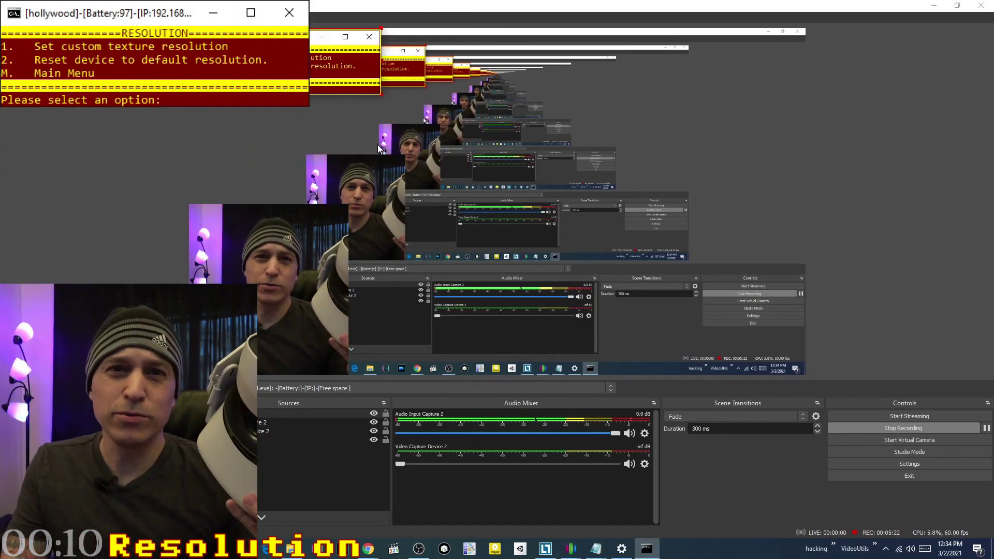
# Reset the headset to its default 1440 X 1584 resolution and return to the main menu.
pyautogui.write('2')
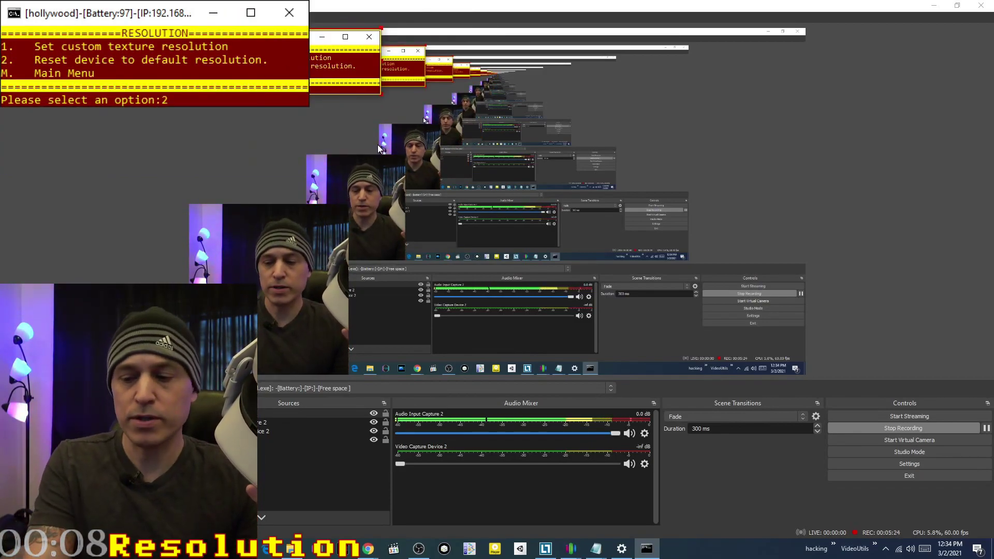
pyautogui.press('Return')
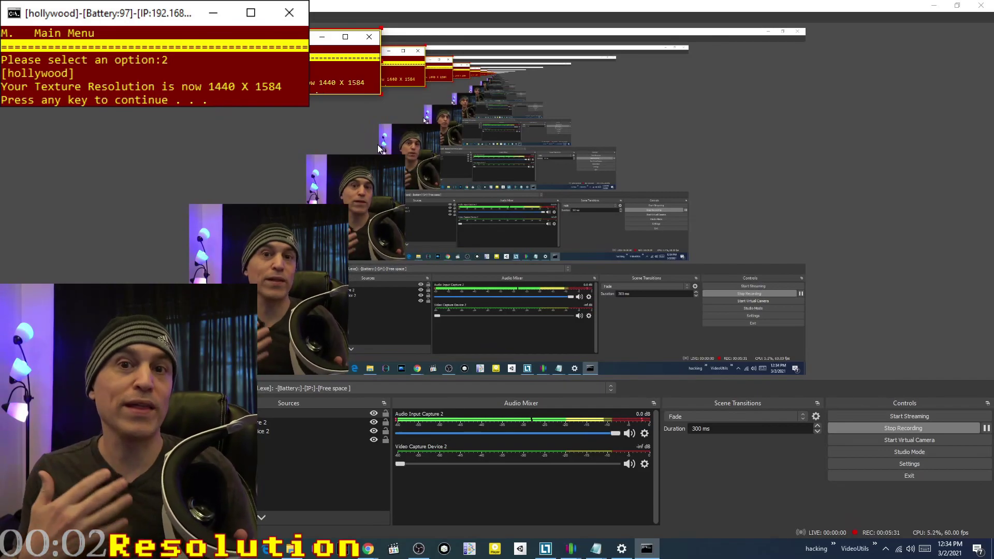
pyautogui.press('Return')
pyautogui.write('m')
pyautogui.press('Return')
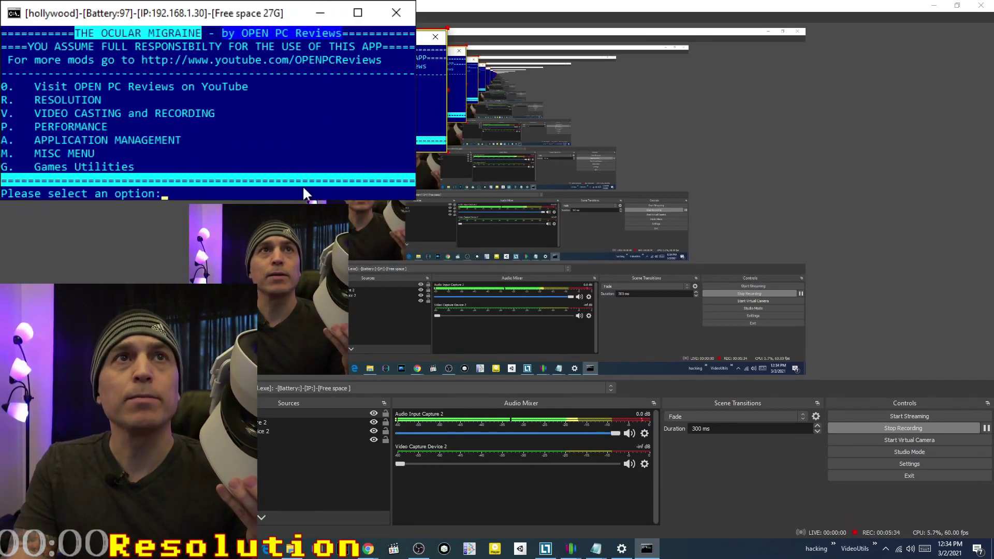
# Start a 2D SCRCPY cast of the headset screen at 15 Mbps from the video menu.
pyautogui.write('v')
pyautogui.press('Return')
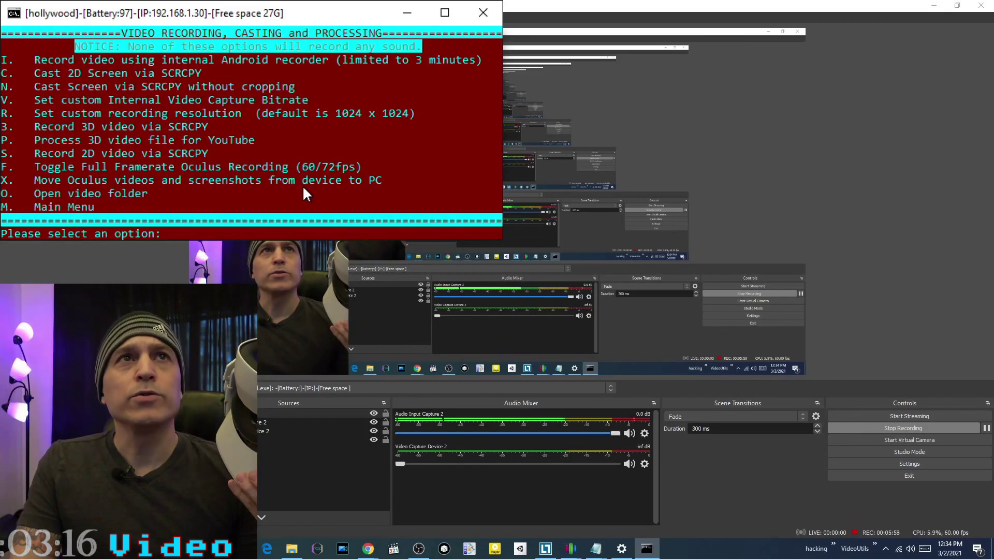
pyautogui.write('c')
pyautogui.press('Return')
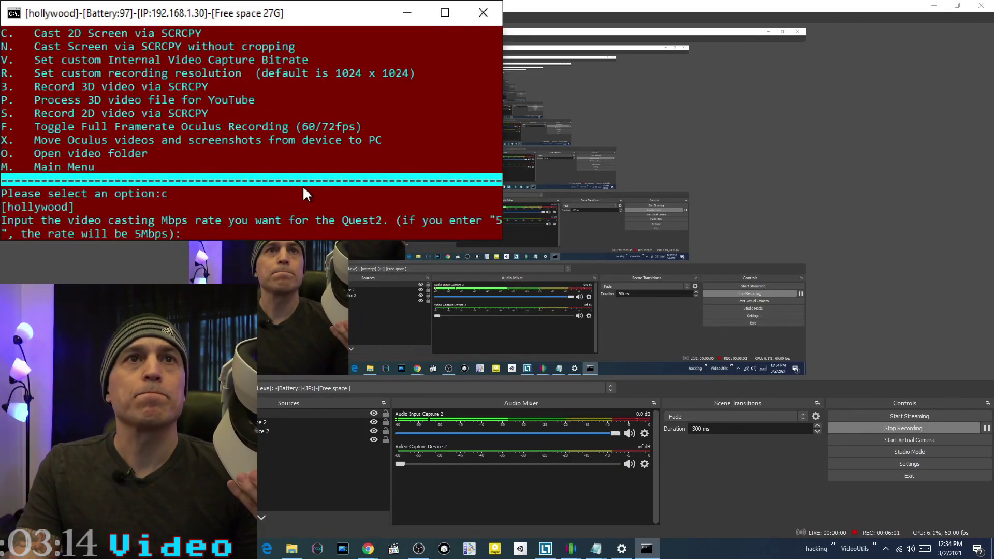
pyautogui.write('15')
pyautogui.press('Return')
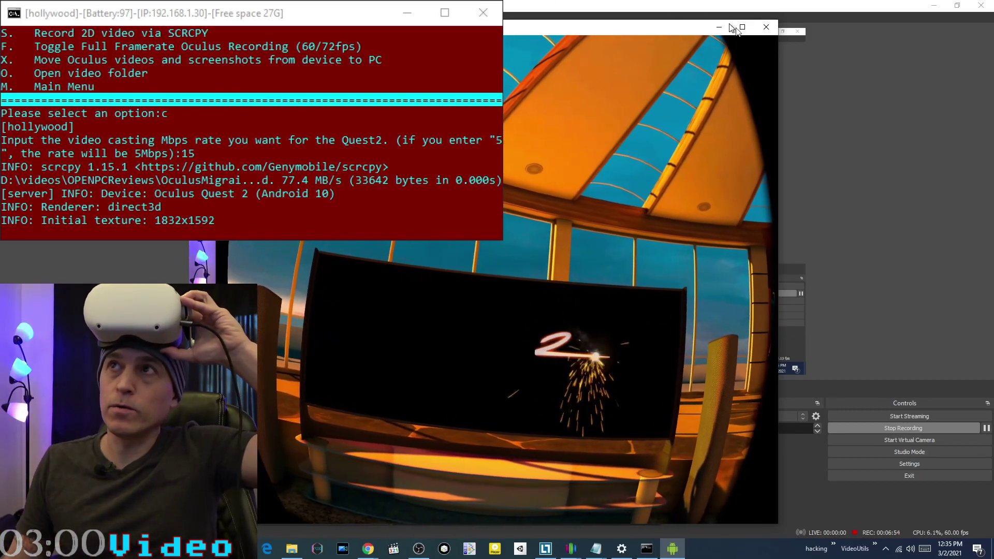
# Stop the 2D cast, start an uncropped 25 Mbps scrcpy cast, and restore its window.
pyautogui.click(742, 26)
pyautogui.click(980, 5)
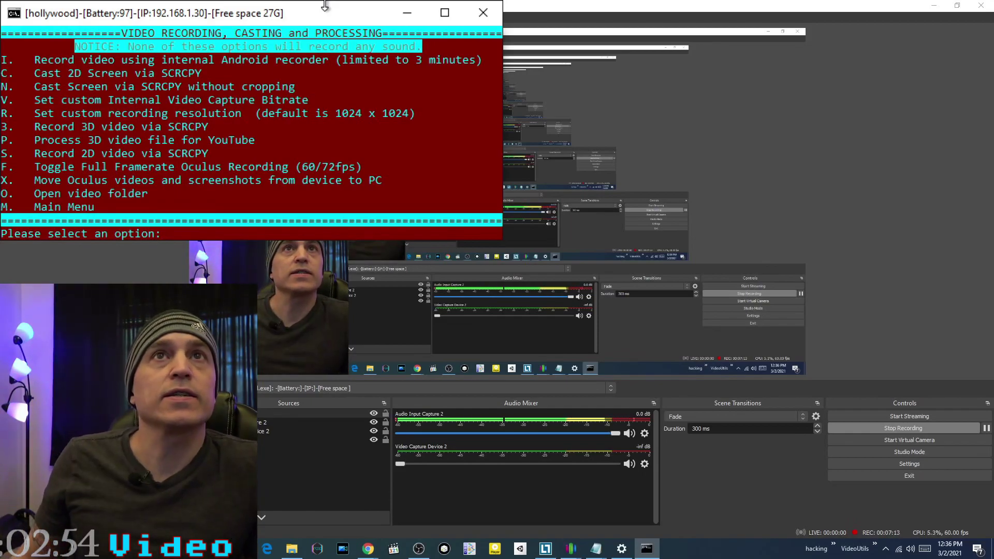
pyautogui.write('n')
pyautogui.press('Return')
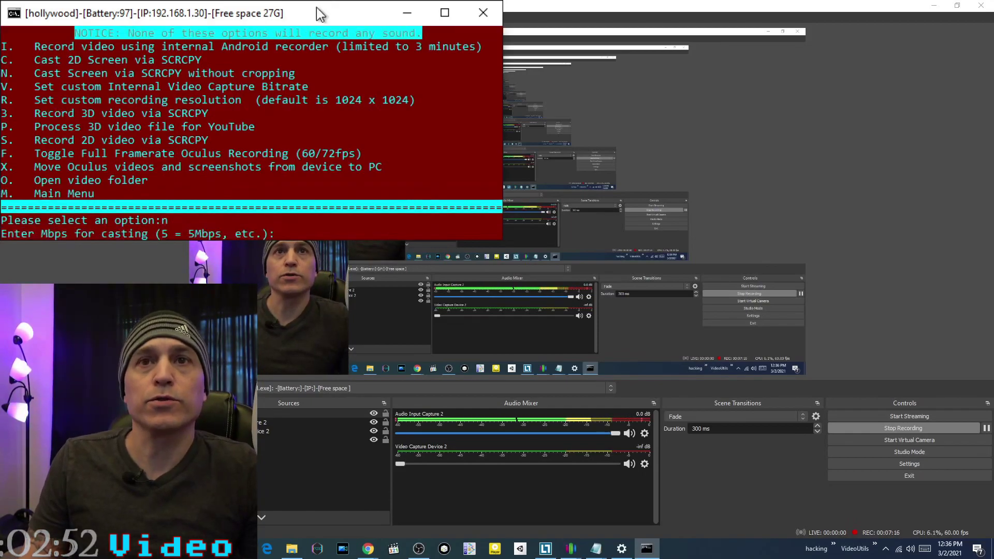
pyautogui.write('25')
pyautogui.press('Return')
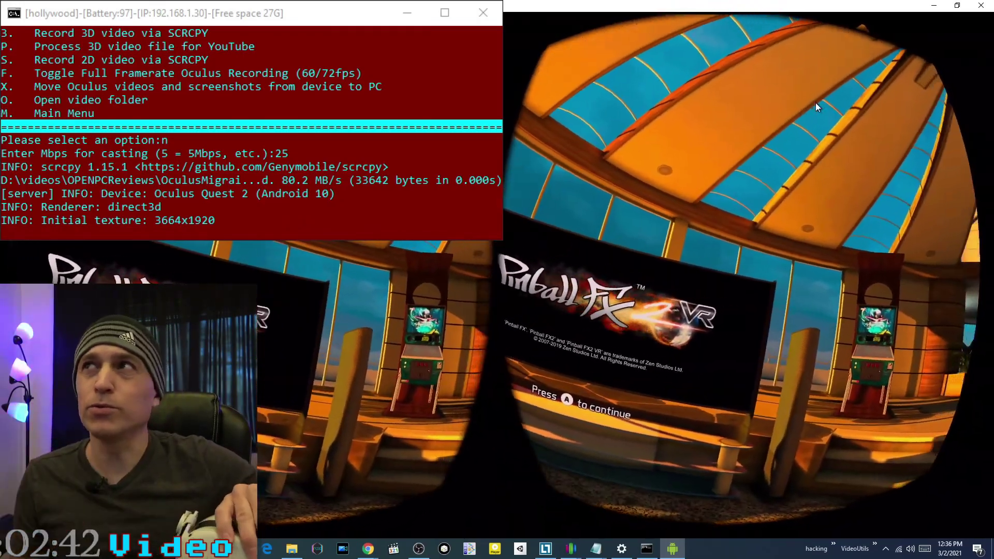
pyautogui.doubleClick(680, 8)
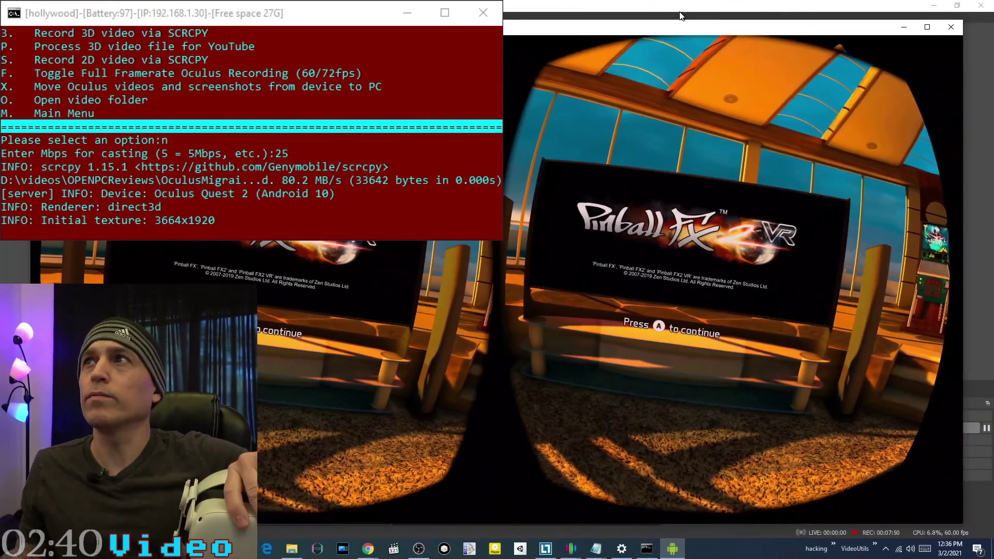
# Close the uncropped cast and set the internal video capture bitrate to 25 Mbps.
pyautogui.hotkey('alt', 'F4')
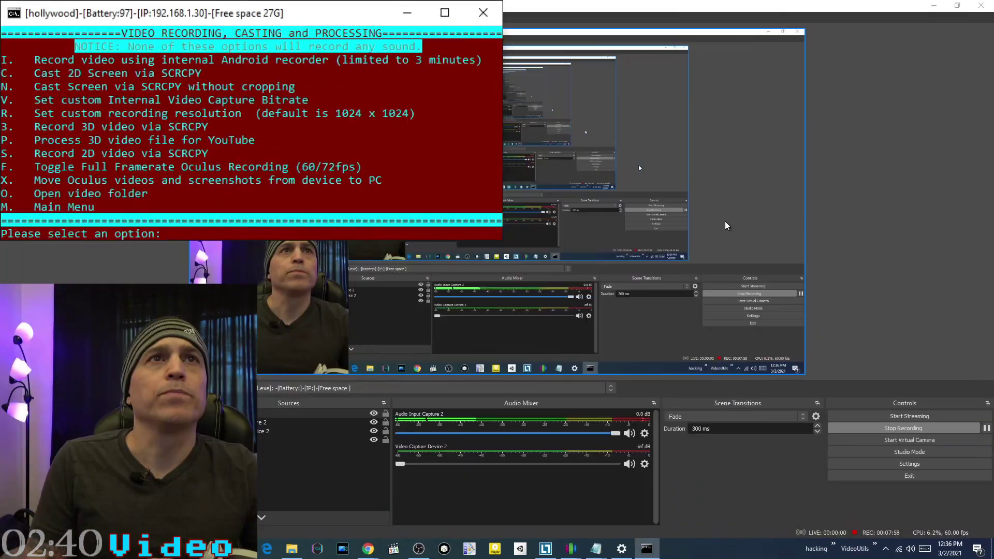
pyautogui.write('v')
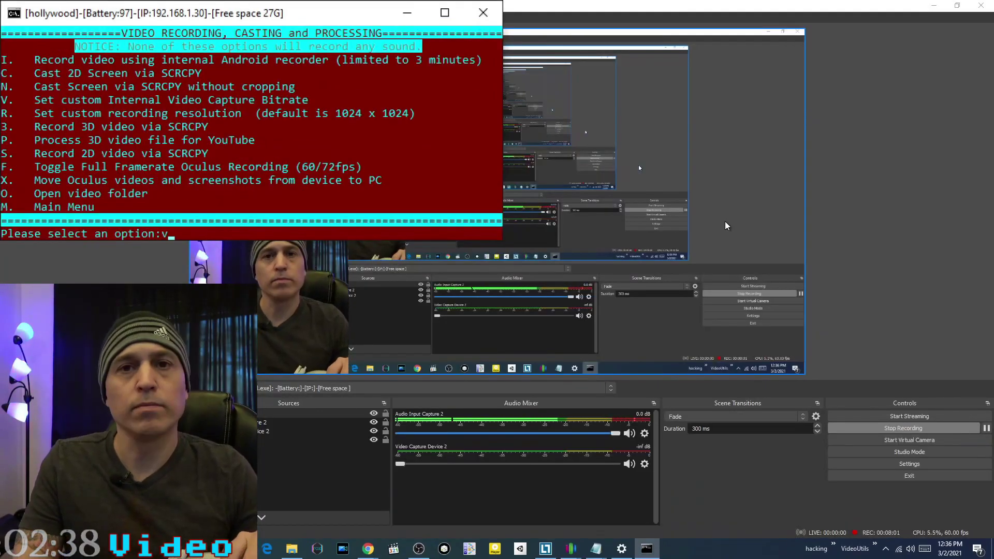
pyautogui.press('Return')
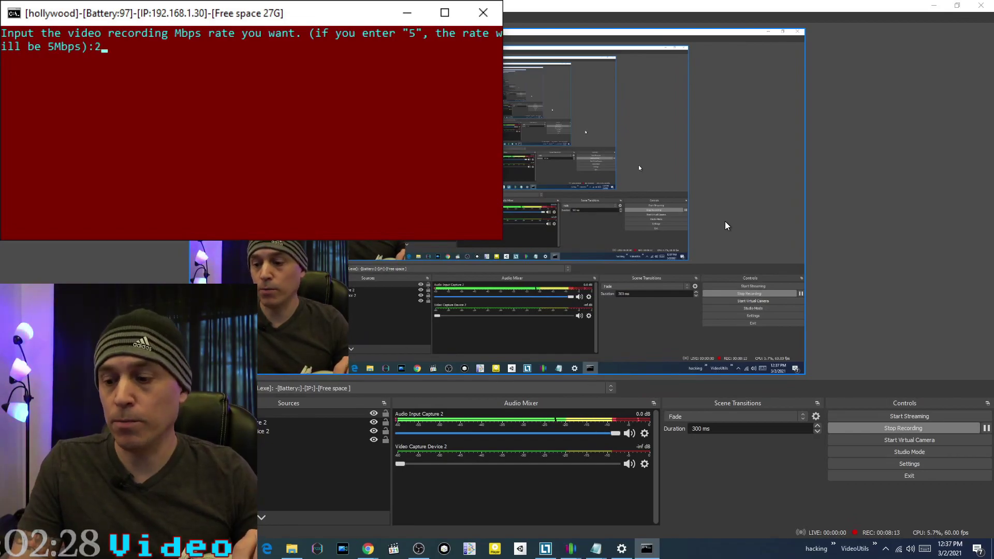
pyautogui.press('Return')
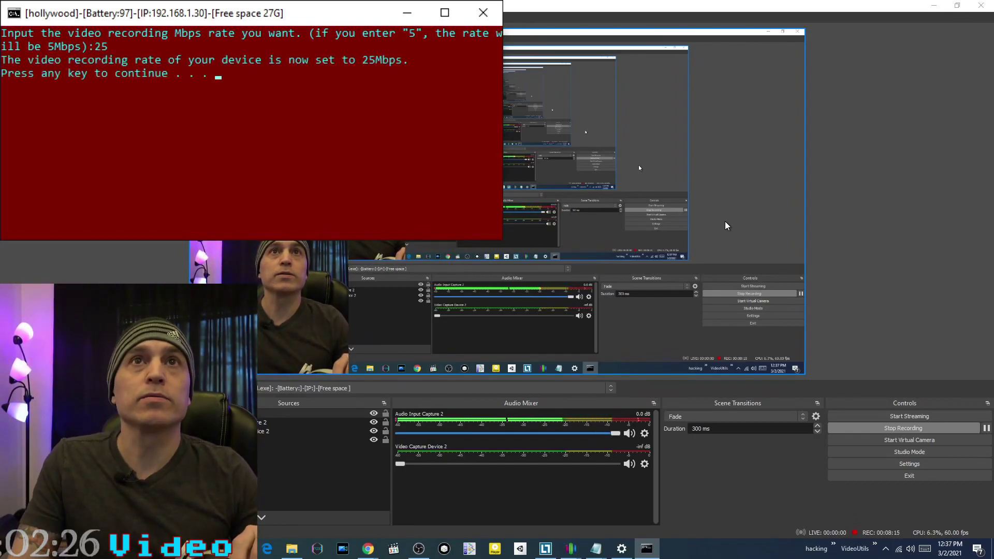
pyautogui.press('Return')
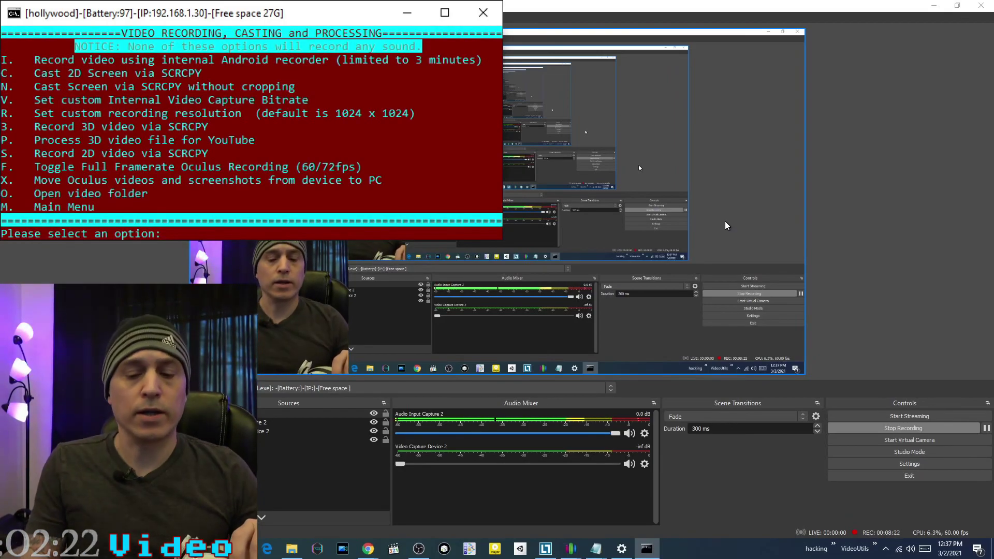
# Set a custom recording resolution of 1280 X 720.
pyautogui.press('Return')
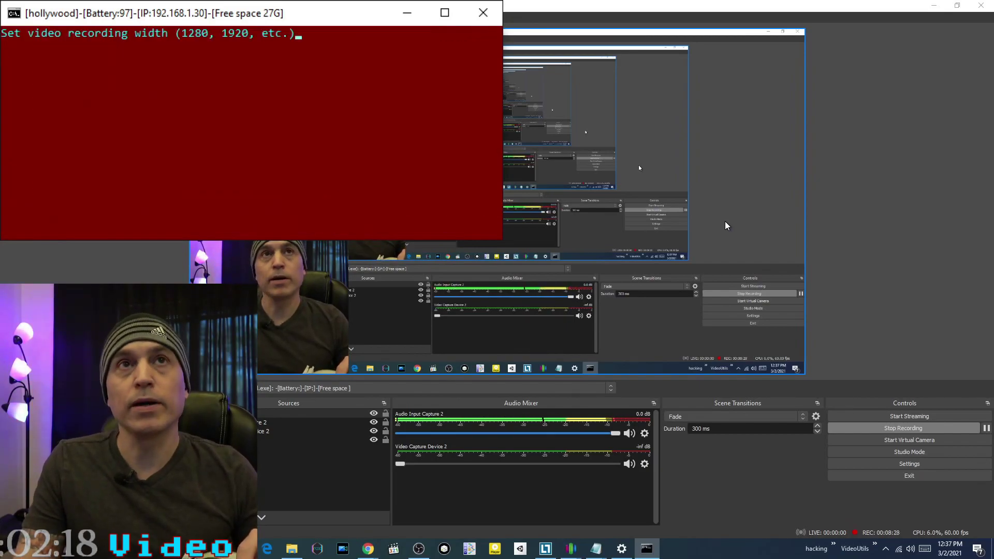
pyautogui.write('1280')
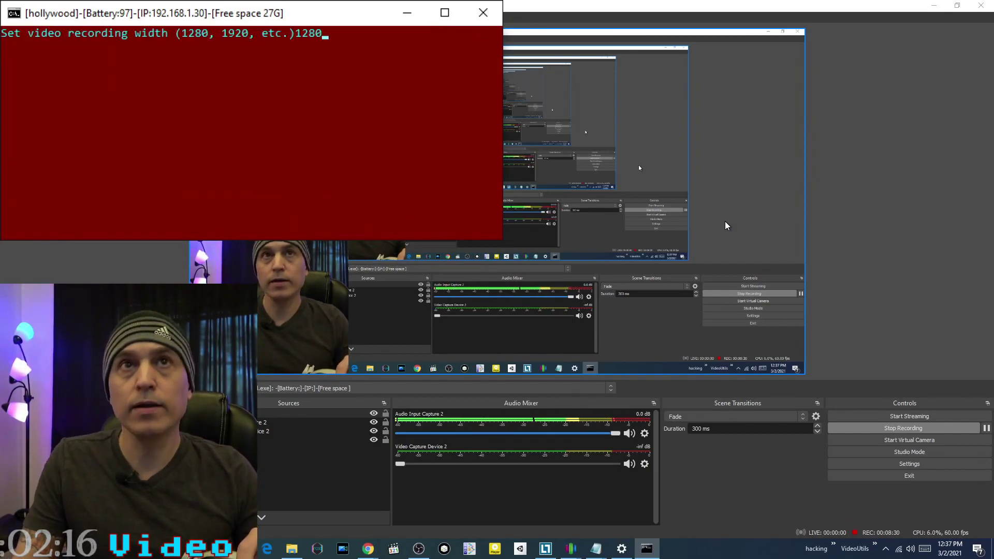
pyautogui.press('Return')
pyautogui.write('720')
pyautogui.press('Return')
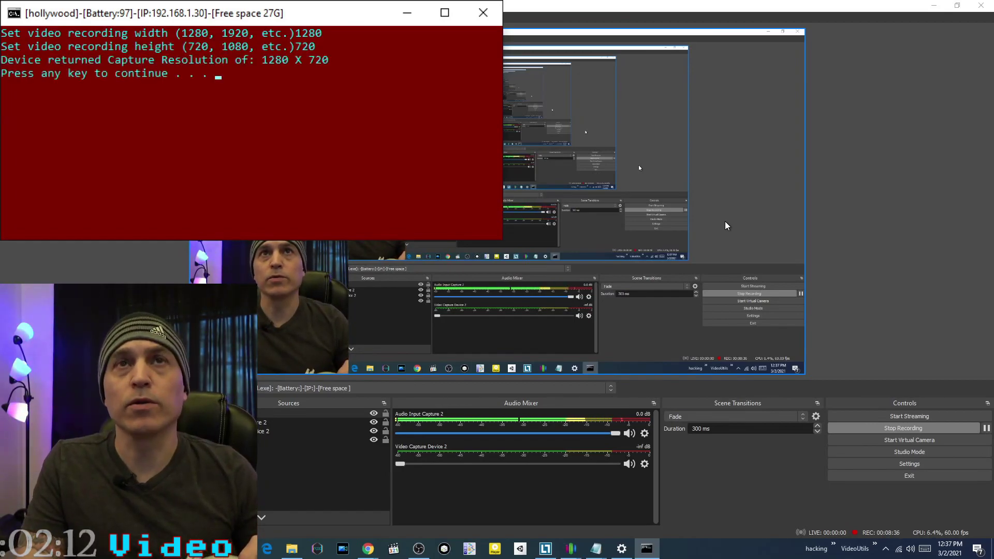
pyautogui.press('Return')
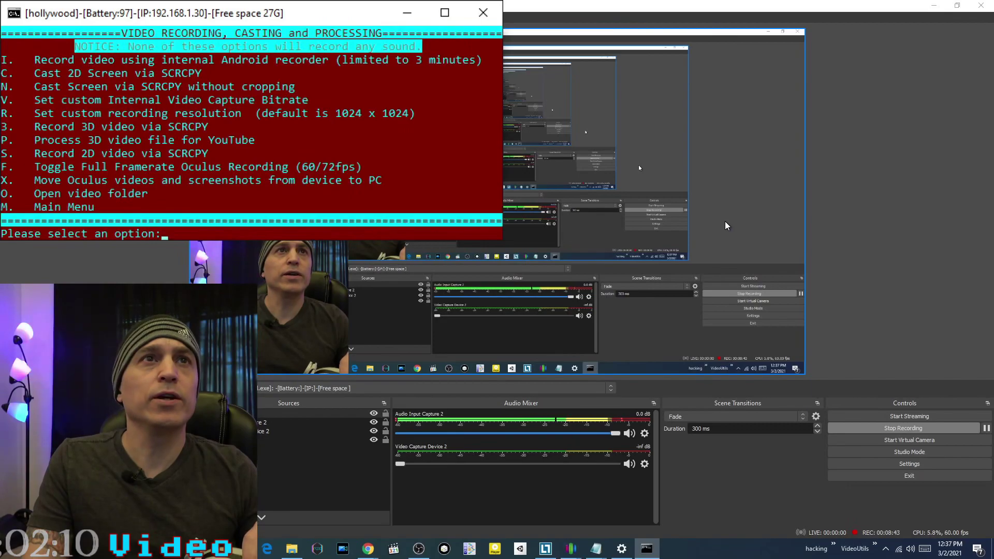
# Record a 25 Mbps 3D SCRCPY video, stopping it to save an MP4 in videos\scrcpy3d.
pyautogui.write('i')
pyautogui.press('Return')
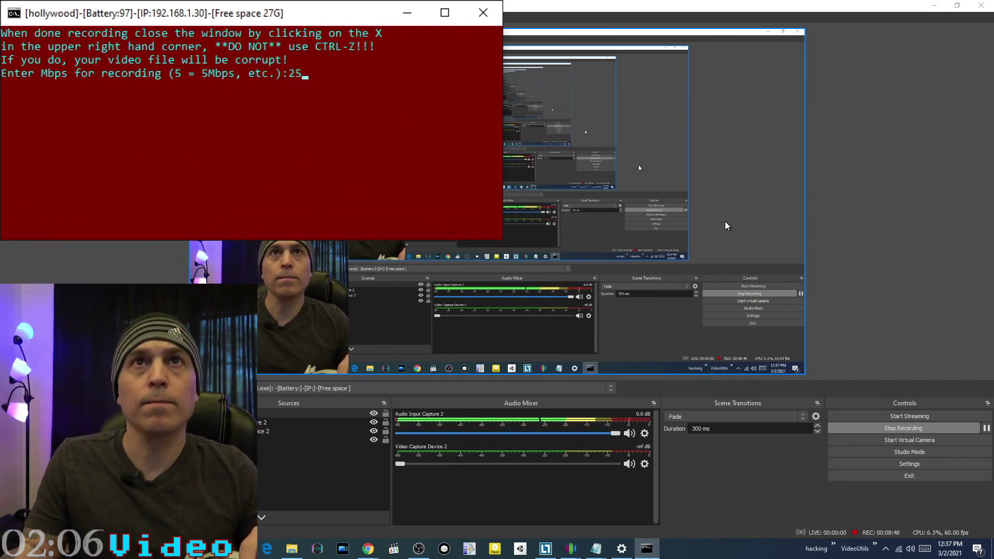
pyautogui.press('Return')
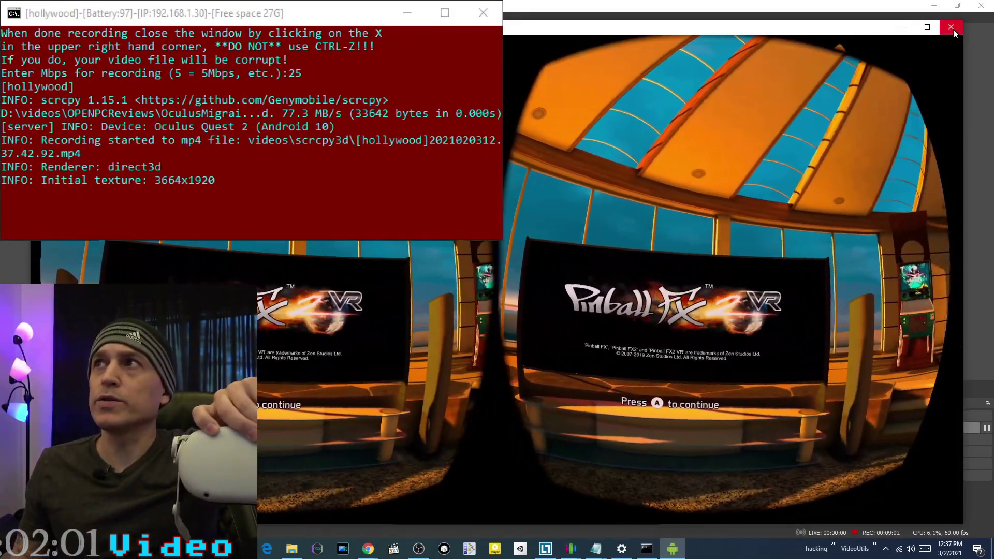
pyautogui.click(950, 26)
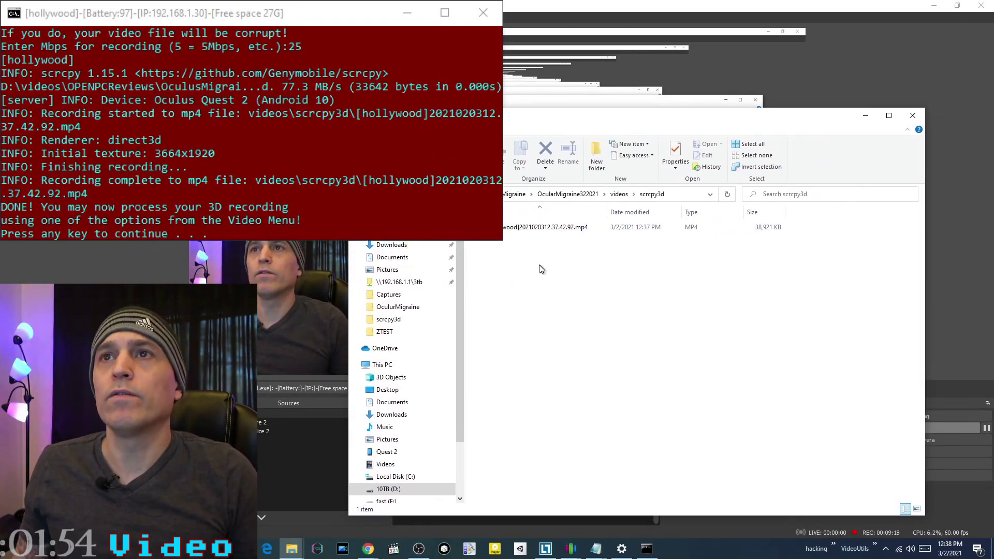
pyautogui.click(191, 19)
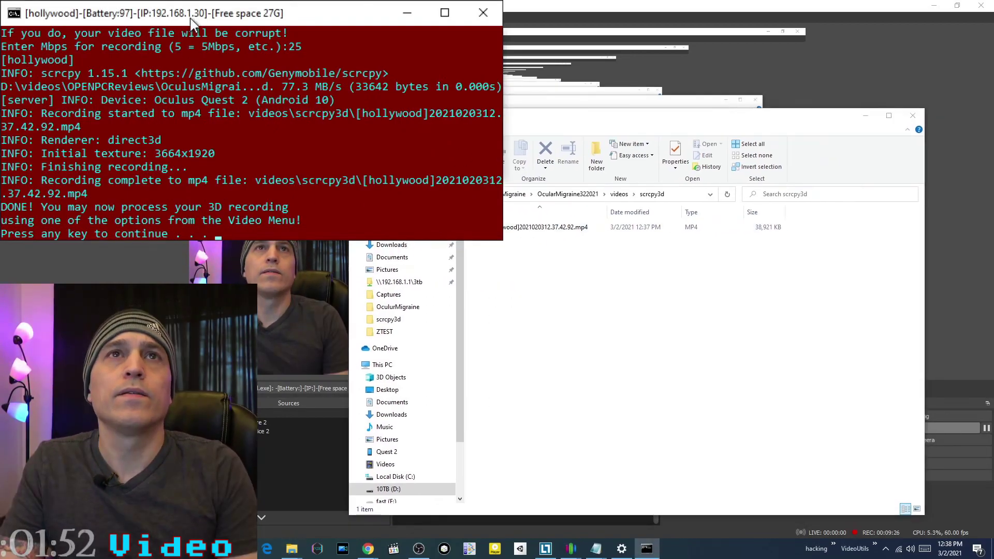
pyautogui.press('Return')
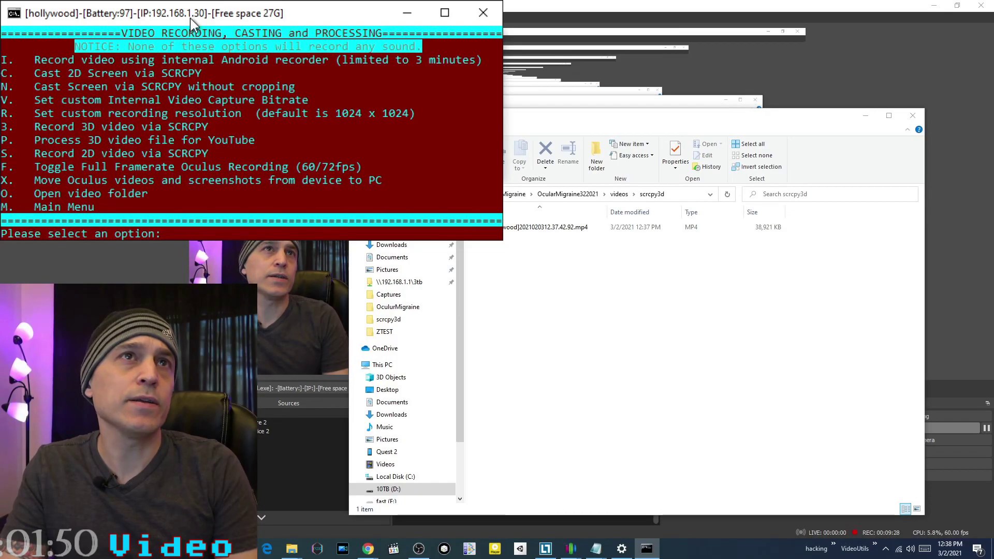
# Choose Quest 2 Narrow IPD 3D processing and submit the recorded 3D MP4.
pyautogui.write('p')
pyautogui.press('Return')
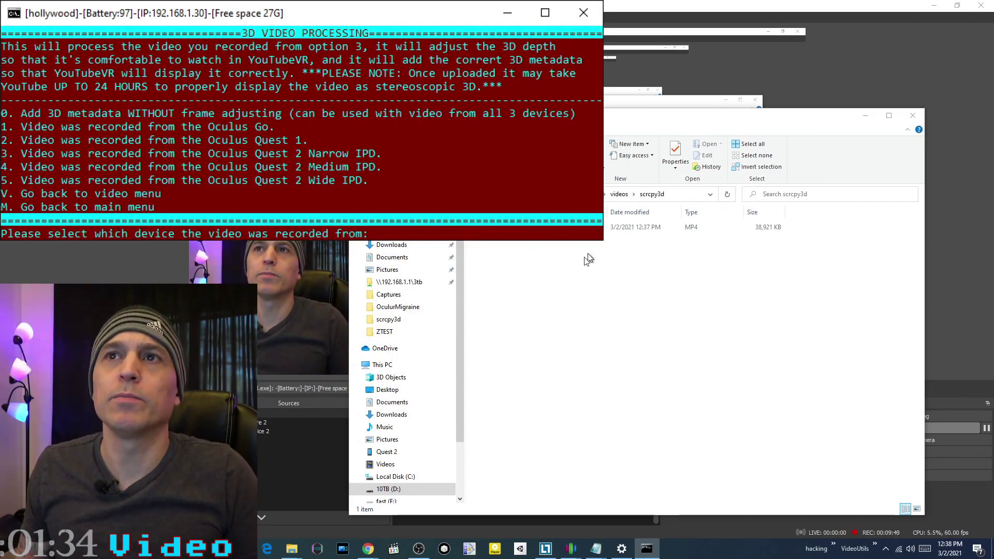
pyautogui.click(299, 165)
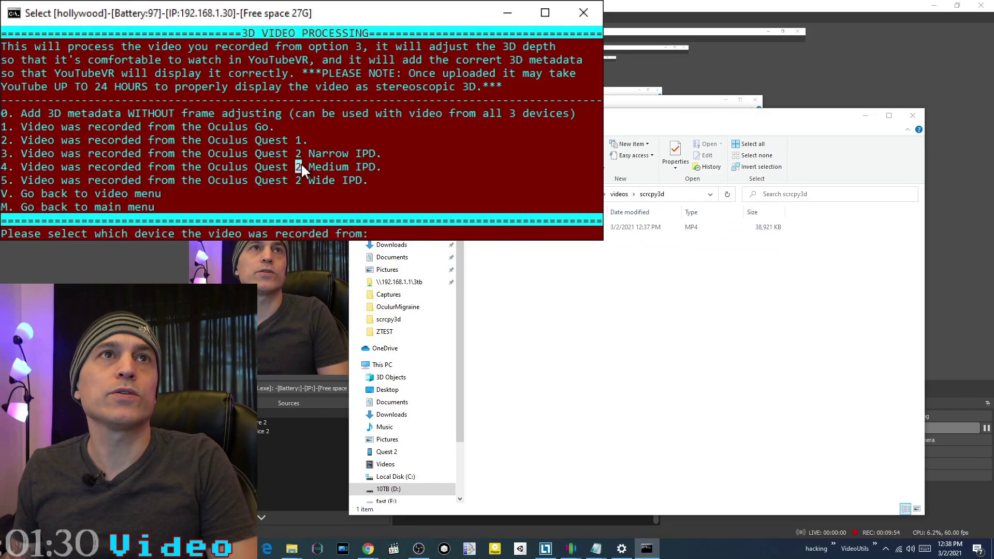
pyautogui.write('3')
pyautogui.press('Return')
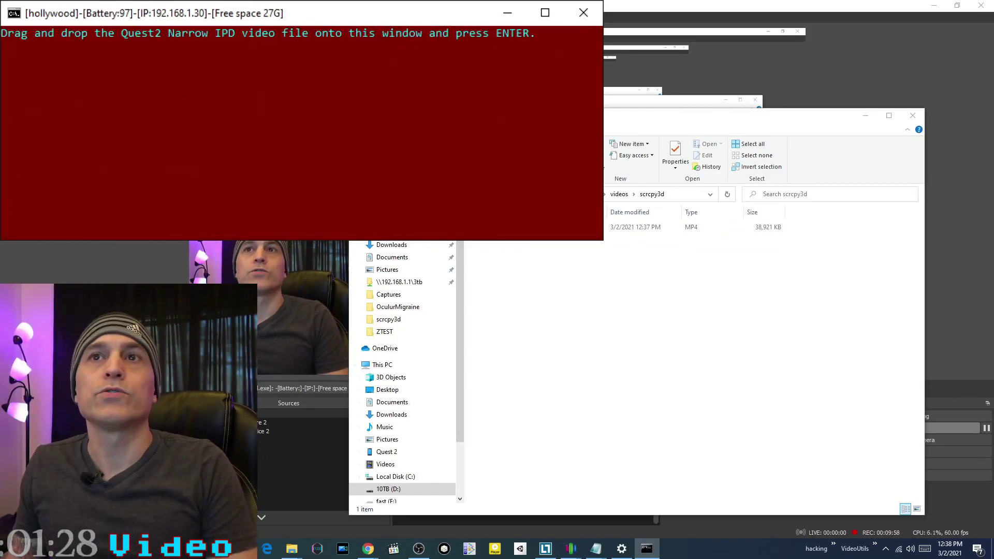
pyautogui.moveTo(693, 227); pyautogui.dragTo(284, 29)
pyautogui.press('Return')
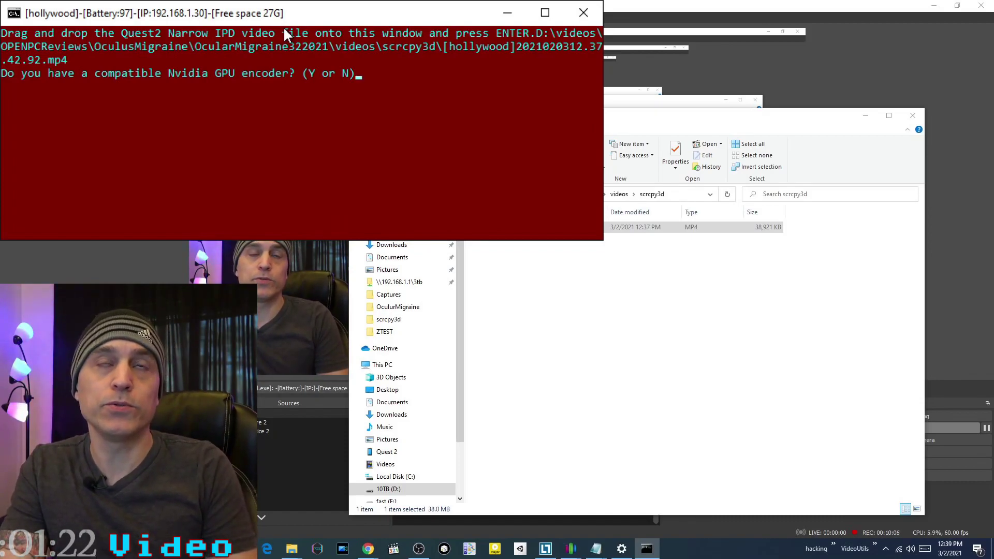
# Encode it with the Nvidia GPU into a YouTube-ready MKV in ProcessedForYouTube.
pyautogui.write('y')
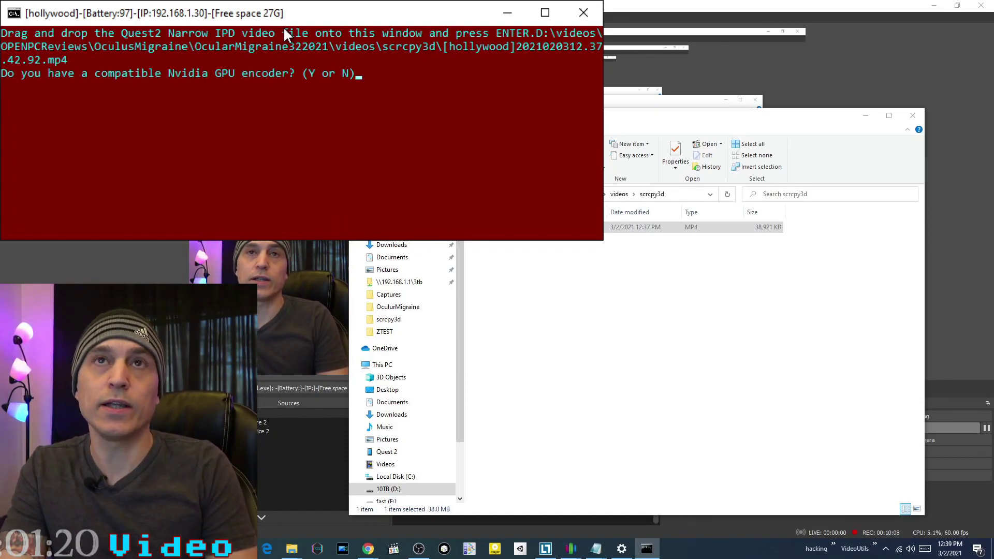
pyautogui.press('Return')
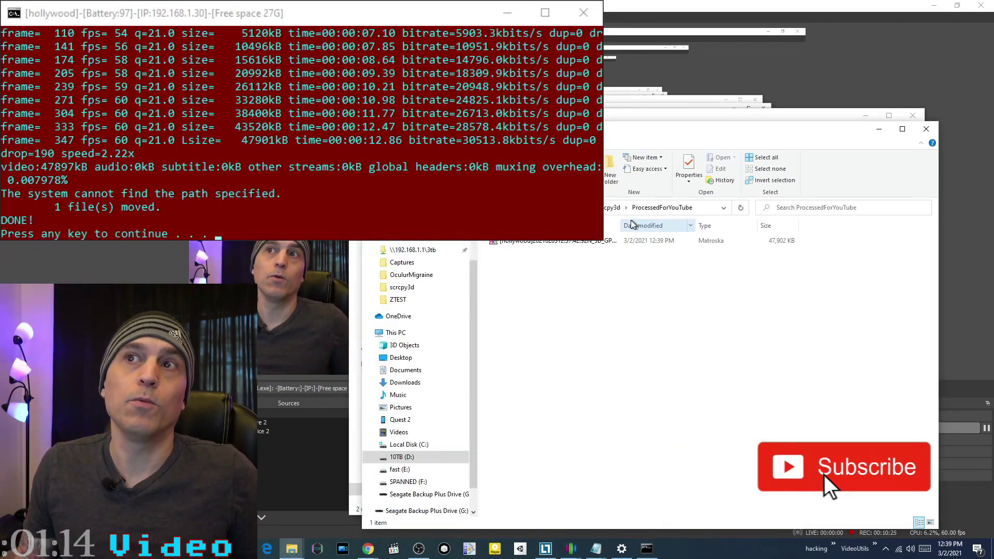
pyautogui.click(607, 240)
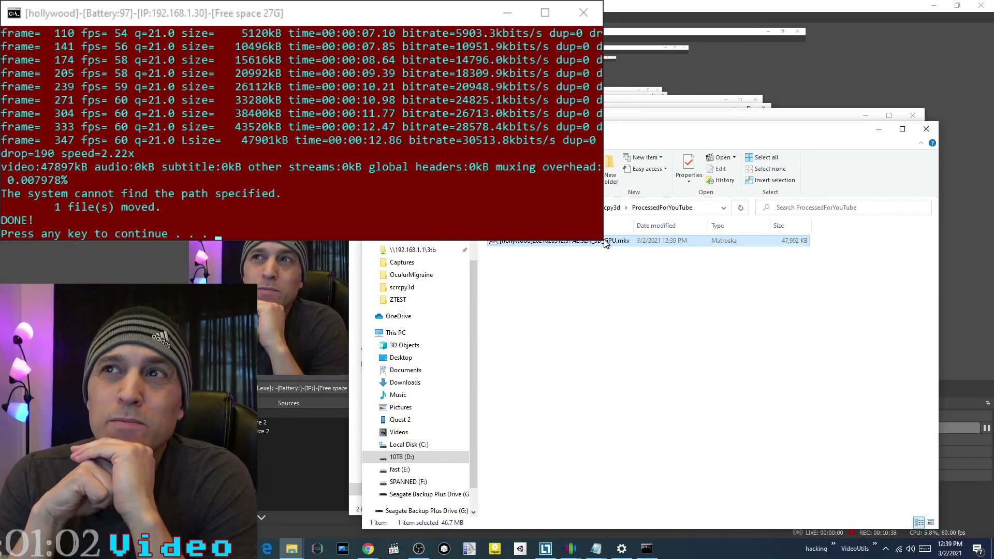
pyautogui.click(925, 129)
pyautogui.press('Return')
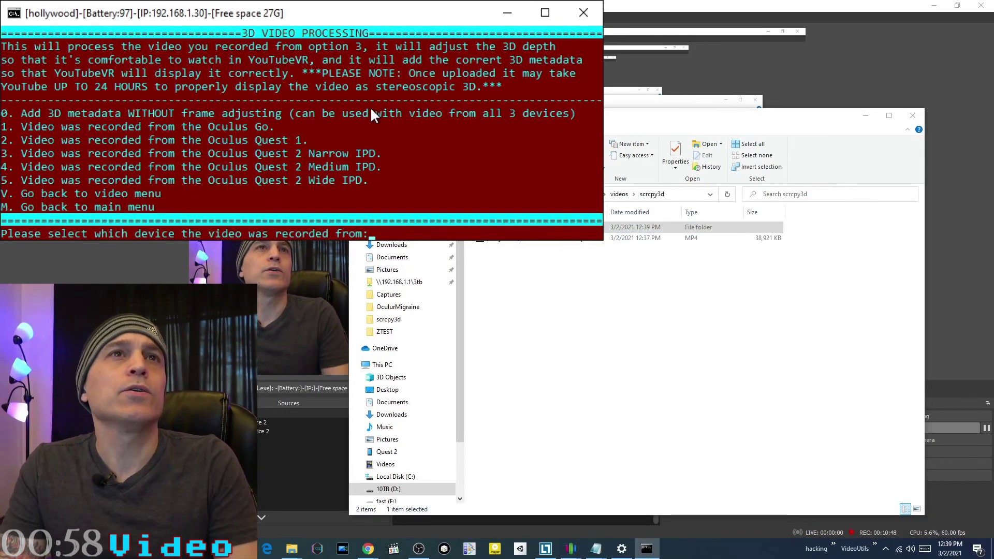
# Record a 25 Mbps 2D SCRCPY video into videos\2D and play the new clip.
pyautogui.write('v')
pyautogui.press('Return')
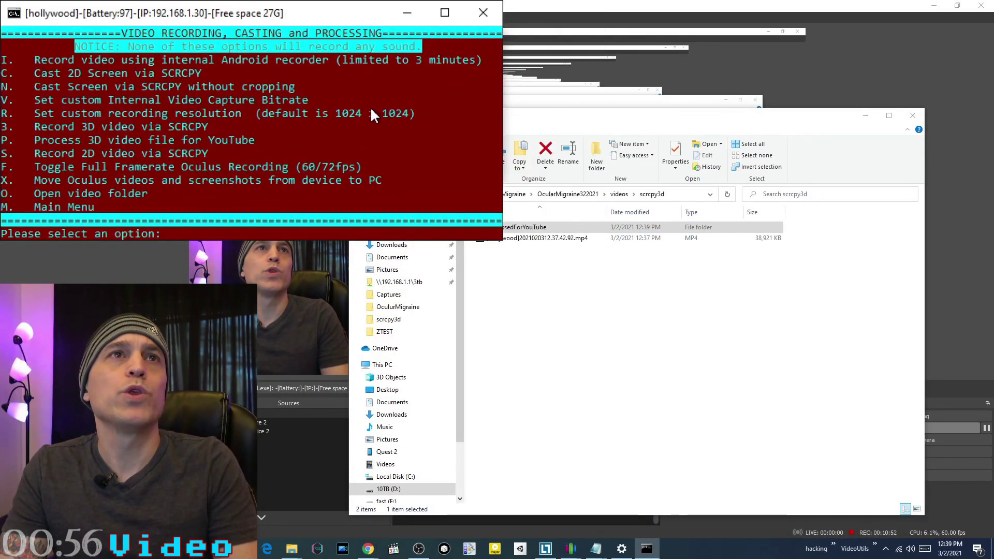
pyautogui.write('v')
pyautogui.press('Return')
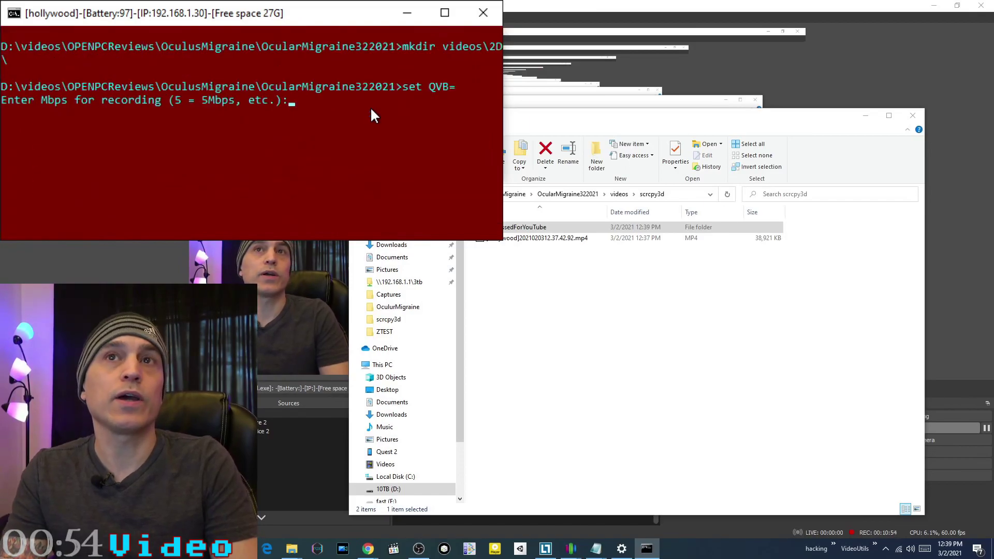
pyautogui.write('1')
pyautogui.press('BackSpace')
pyautogui.write('25')
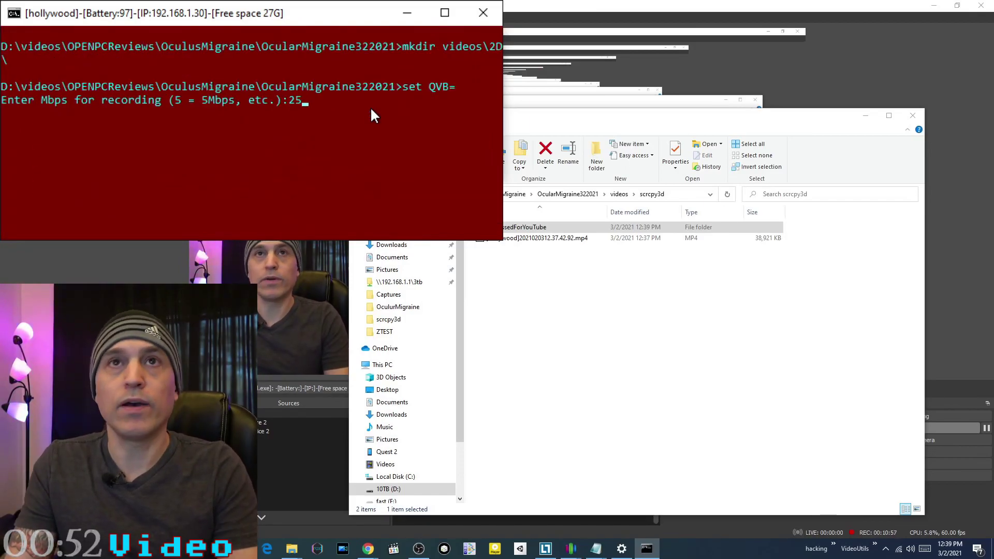
pyautogui.press('Return')
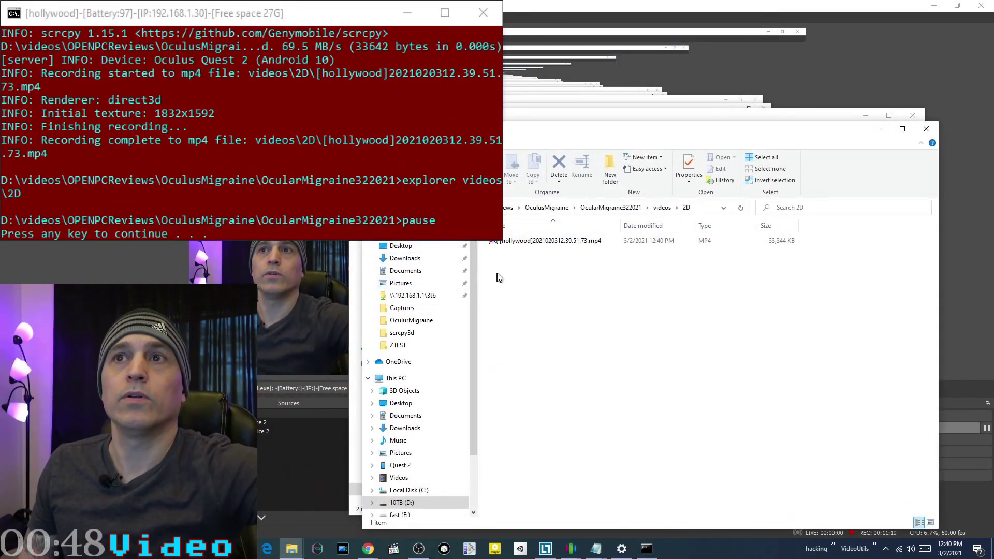
pyautogui.doubleClick(505, 241)
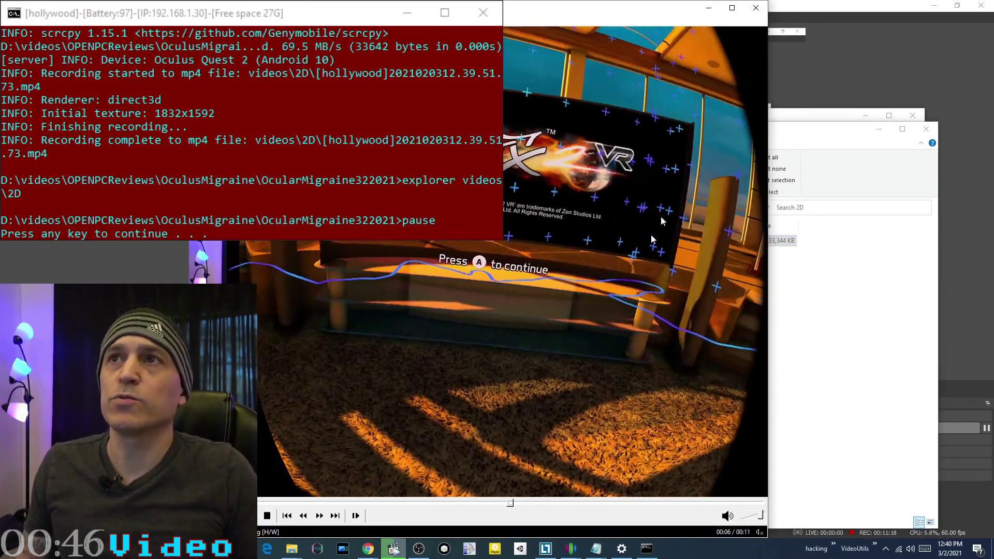
# Close the player and enable full-framerate (60/72fps) Oculus recording with option 1.
pyautogui.click(755, 8)
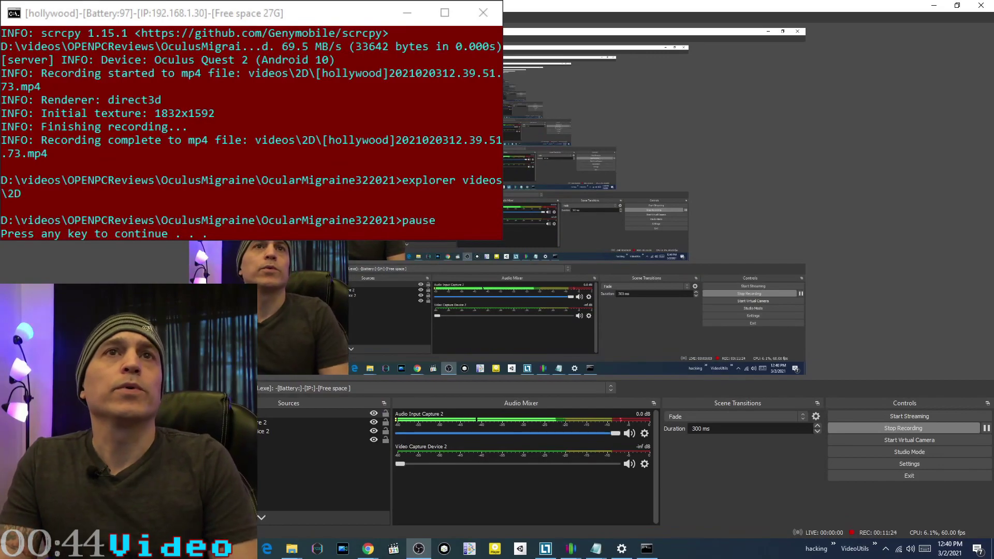
pyautogui.hotkey('alt', 'Tab')
pyautogui.press('Return')
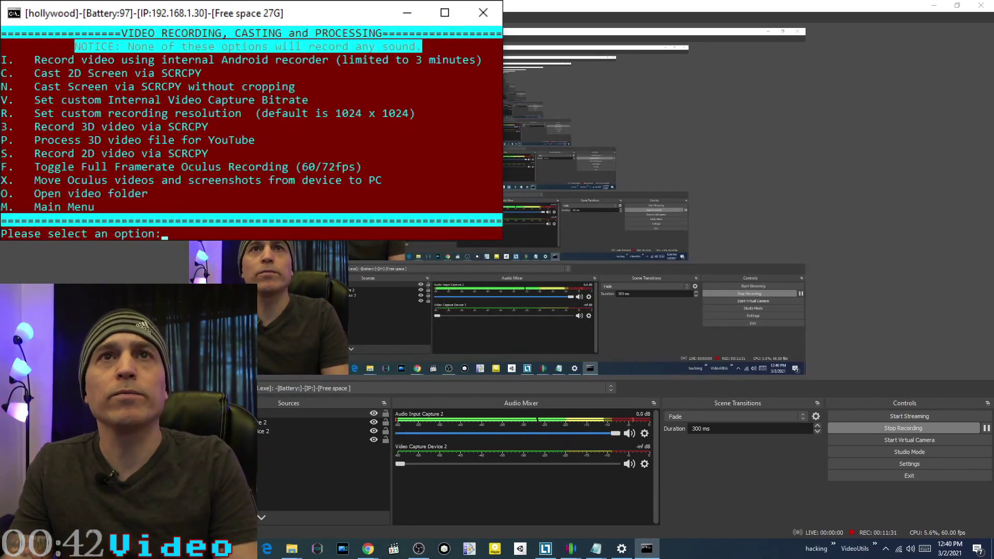
pyautogui.write('f')
pyautogui.press('Return')
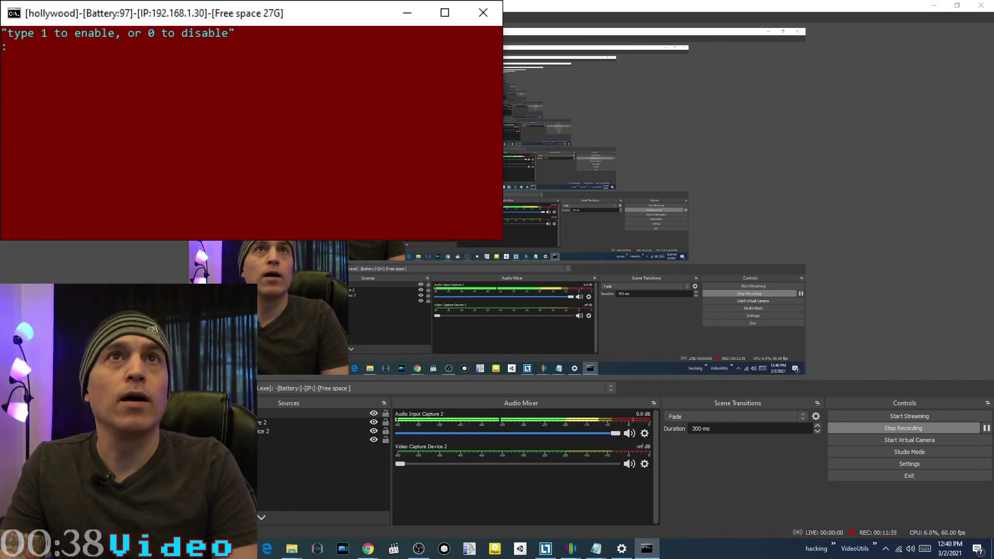
pyautogui.write('0')
pyautogui.press('Return')
pyautogui.press('Return')
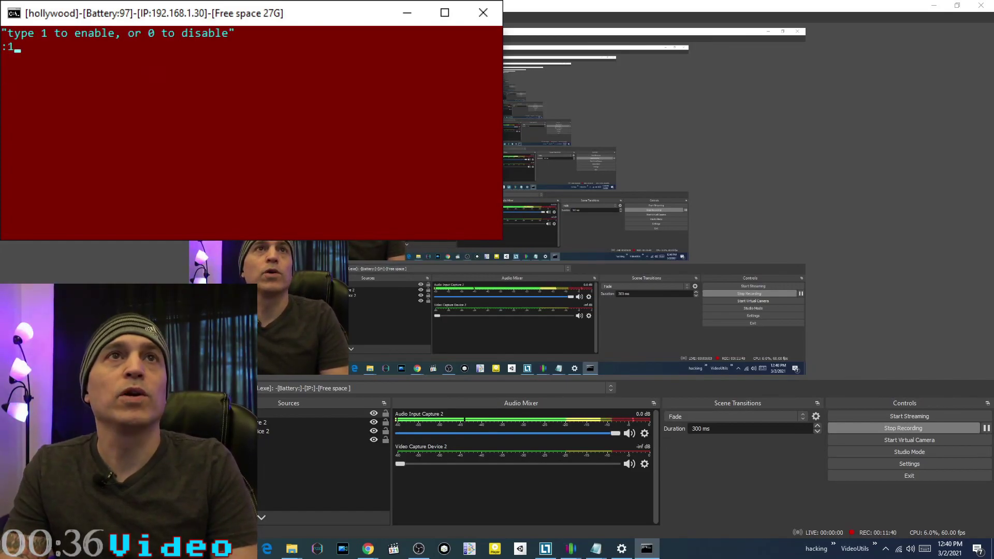
pyautogui.write('1')
pyautogui.press('Return')
pyautogui.press('Return')
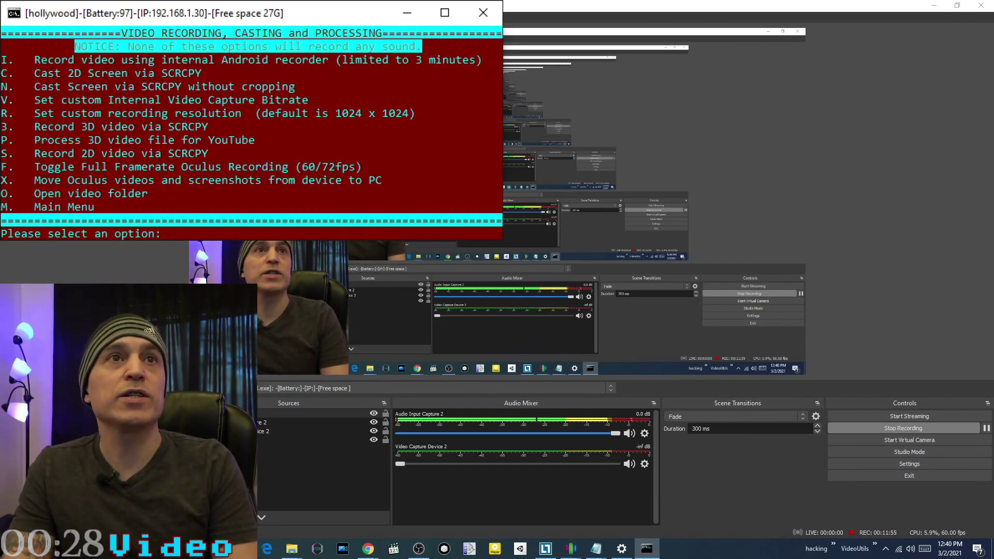
# Move the headset's videos and screenshots to the PC's OculusMedia folder.
pyautogui.write('x')
pyautogui.press('Return')
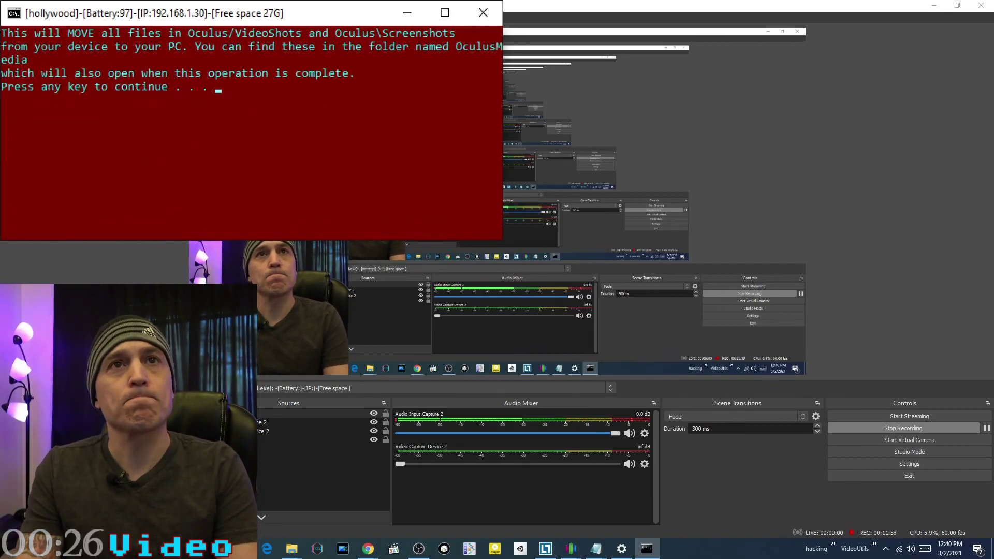
pyautogui.press('Return')
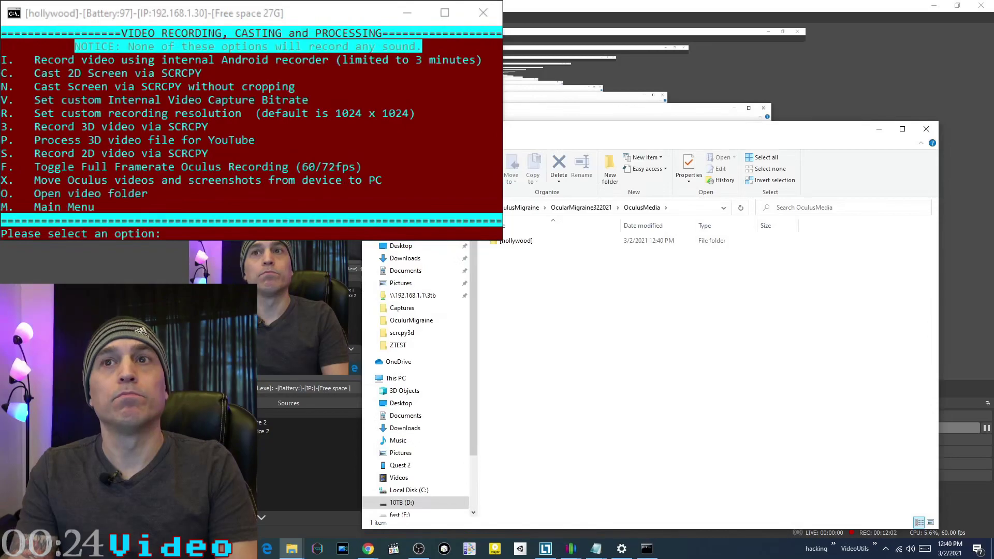
# Browse the [hollywood] videos folder's 2D and scrcpy3d subfolders in File Explorer.
pyautogui.doubleClick(530, 240)
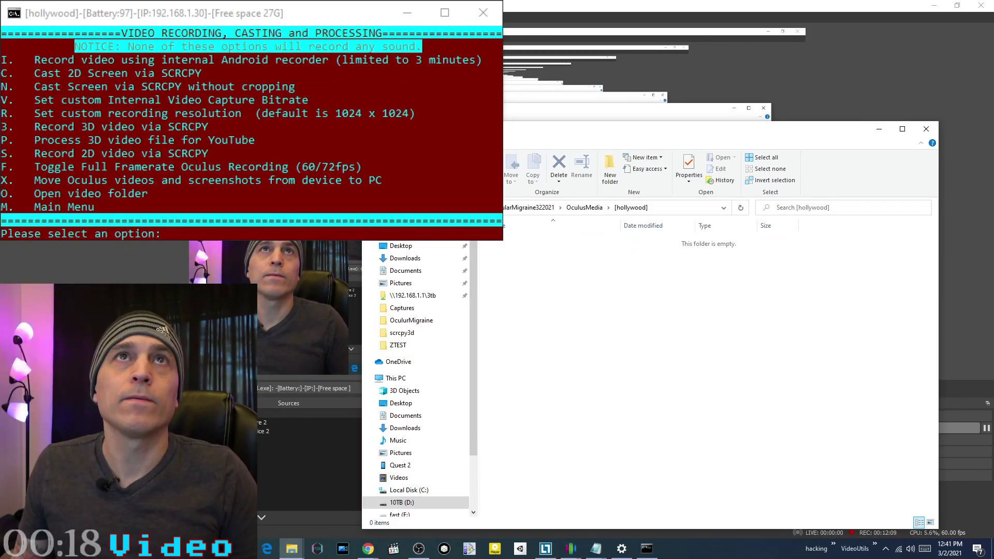
pyautogui.hotkey('alt', 'Tab')
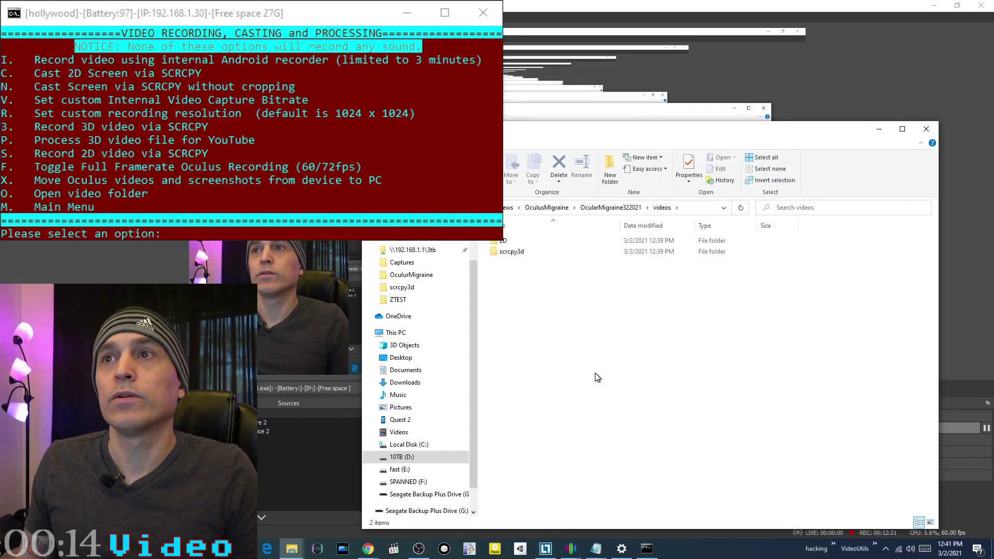
pyautogui.click(494, 246)
pyautogui.doubleClick(520, 254)
pyautogui.hotkey('alt', 'Left')
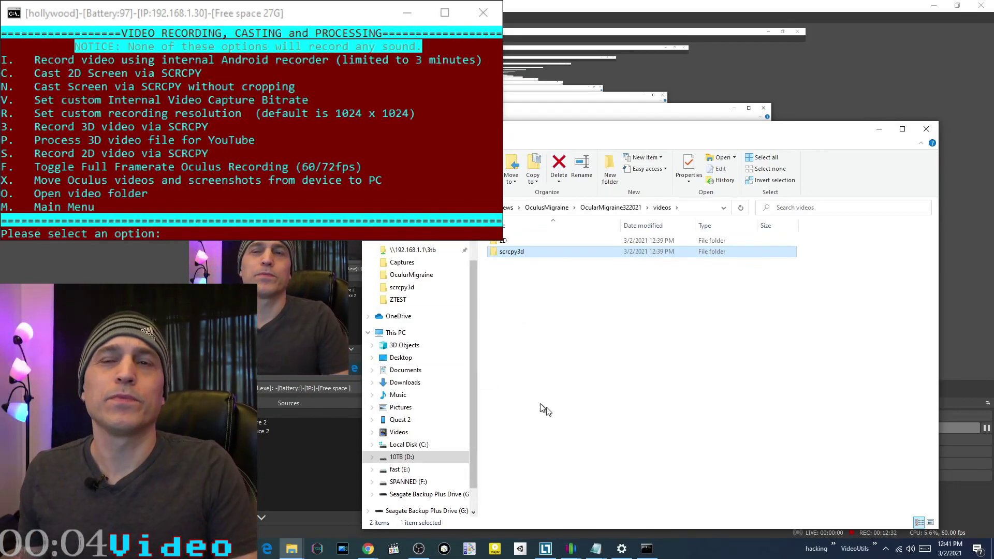
pyautogui.hotkey('alt', 'Tab')
# Set fixed foveated rendering to level 4 and toggle dynamic foveated rendering.
pyautogui.press('m')
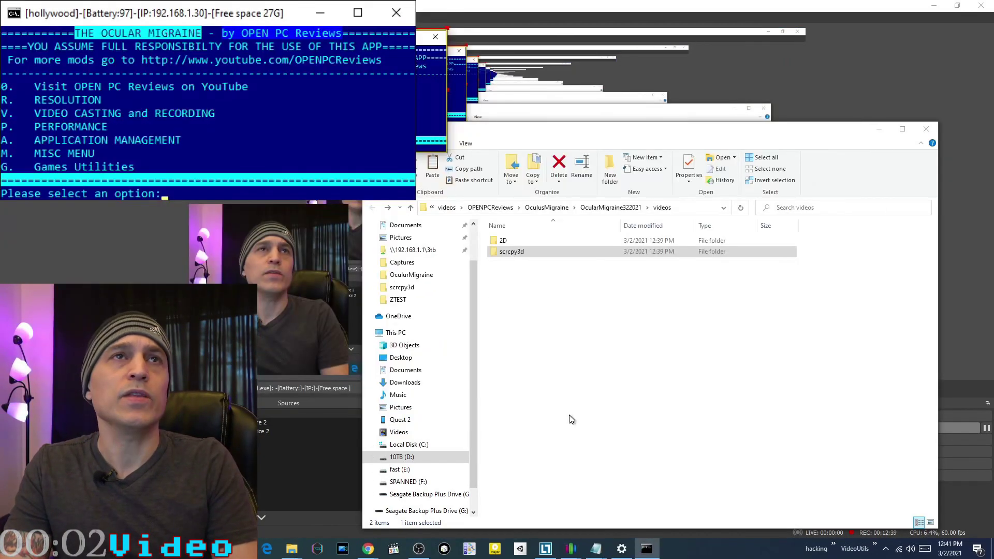
pyautogui.press('p')
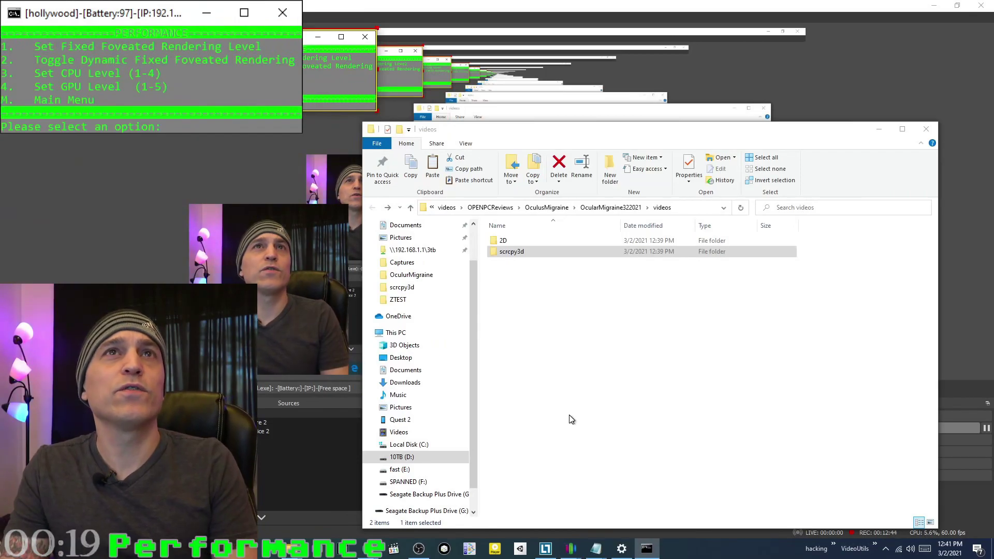
pyautogui.write('1')
pyautogui.press('Return')
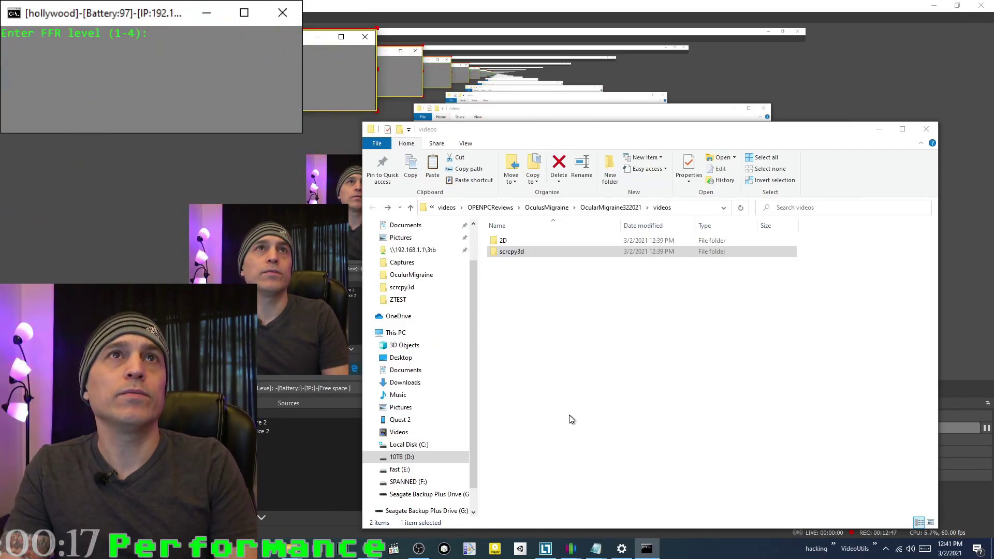
pyautogui.write('4')
pyautogui.press('Return')
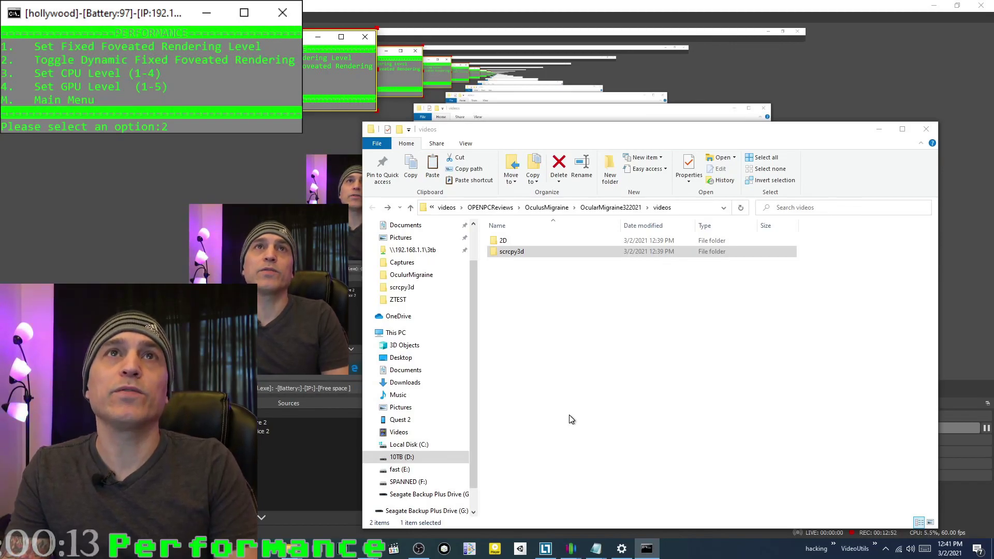
pyautogui.write('2')
pyautogui.press('Return')
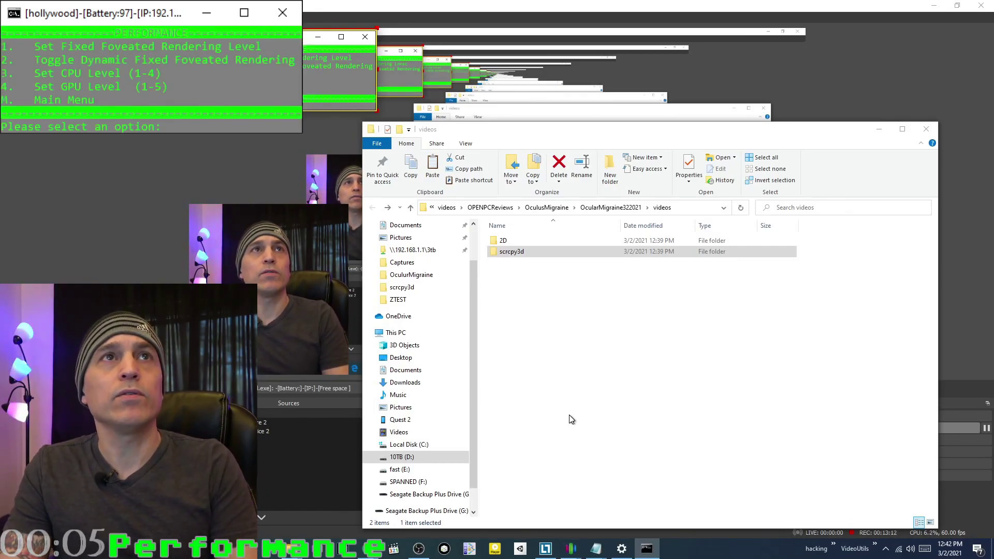
# Try the CPU and GPU level settings, then return to the main menu.
pyautogui.press('3')
pyautogui.press('Return')
pyautogui.press('space')
pyautogui.press('4')
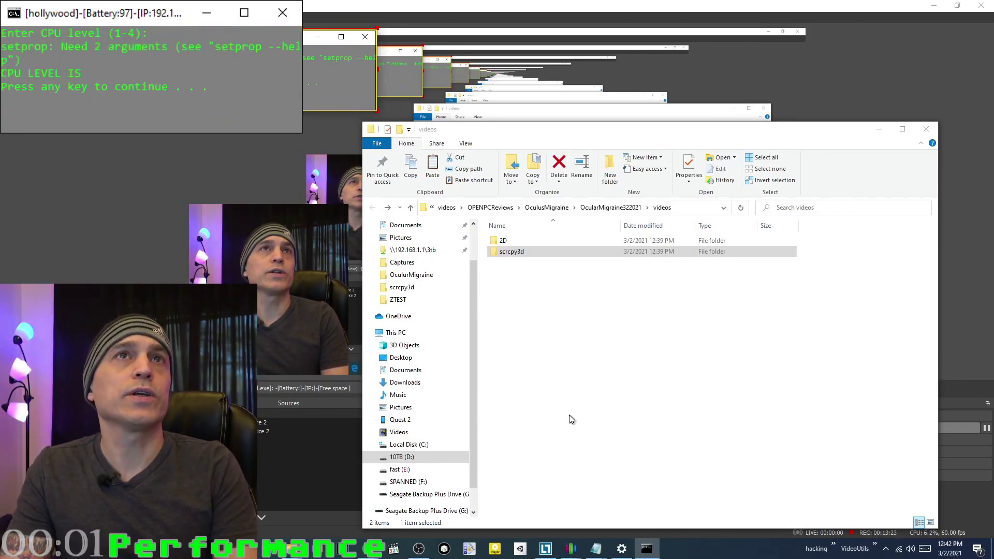
pyautogui.press('space')
pyautogui.press('5')
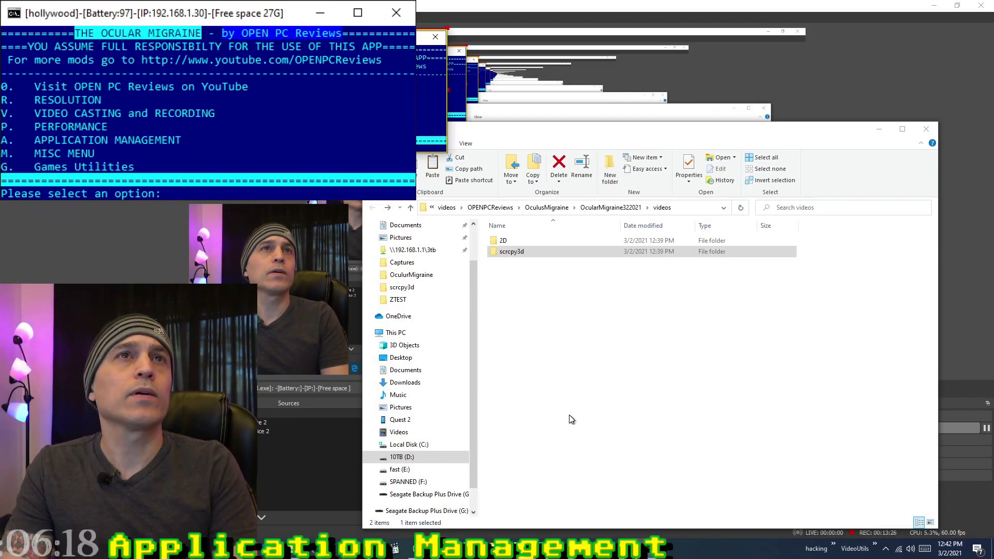
# Sideload com.rom1v.sndcpy-sndcpy.apk from its backup folder and return to Application Management.
pyautogui.write('a')
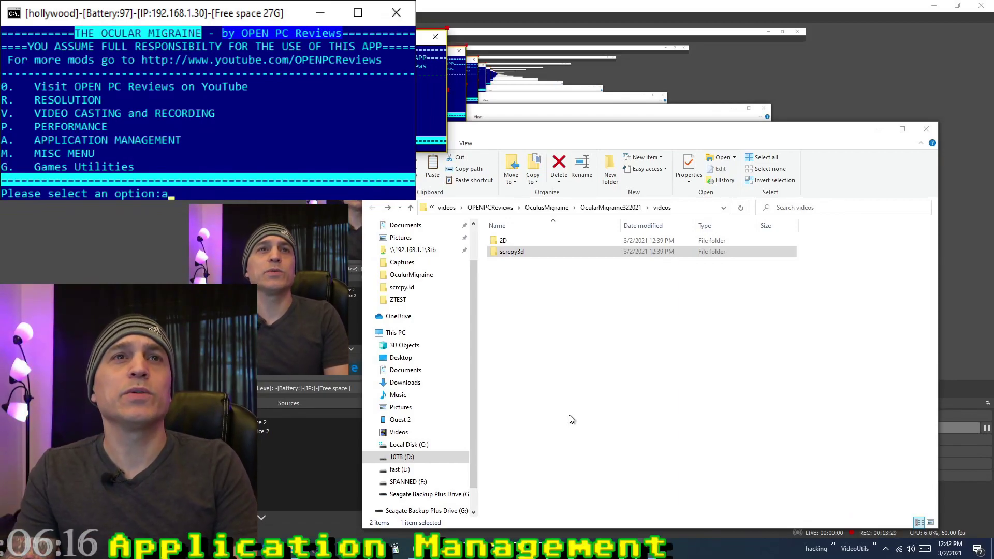
pyautogui.press('Return')
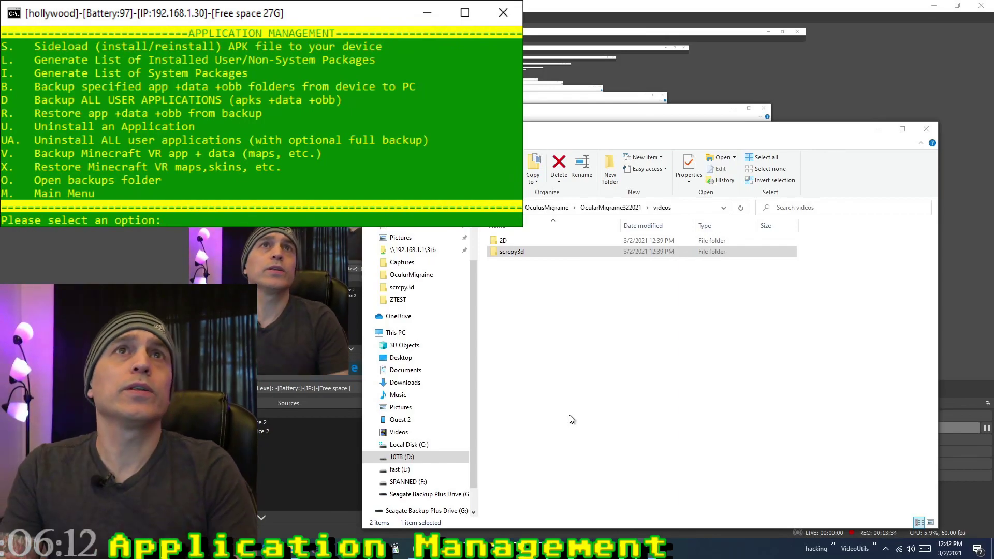
pyautogui.write('s')
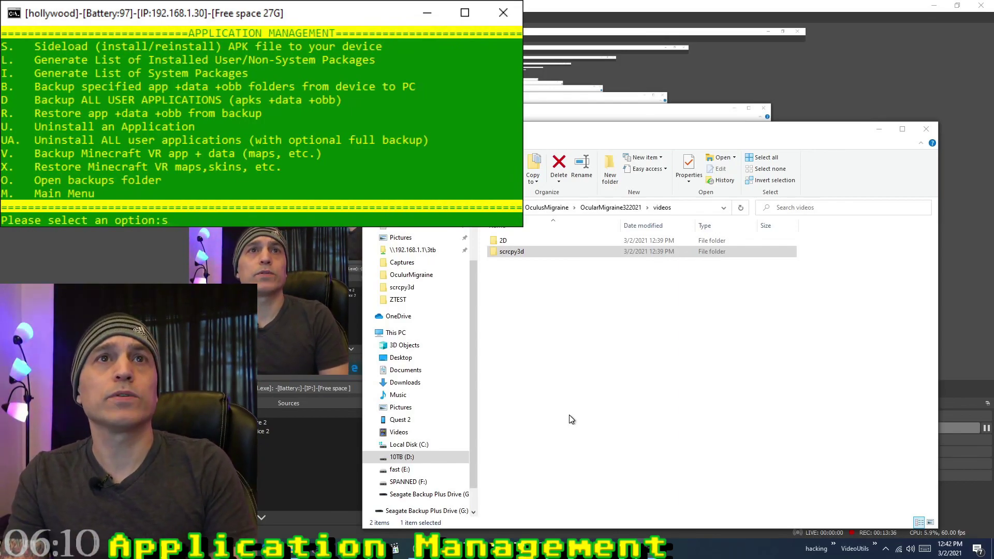
pyautogui.press('Return')
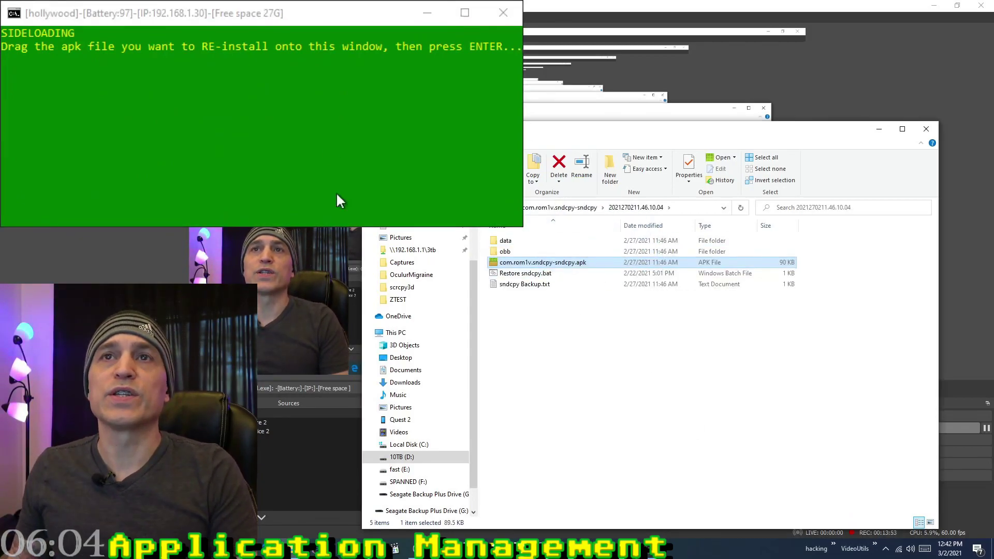
pyautogui.moveTo(337, 202); pyautogui.dragTo(201, 104)
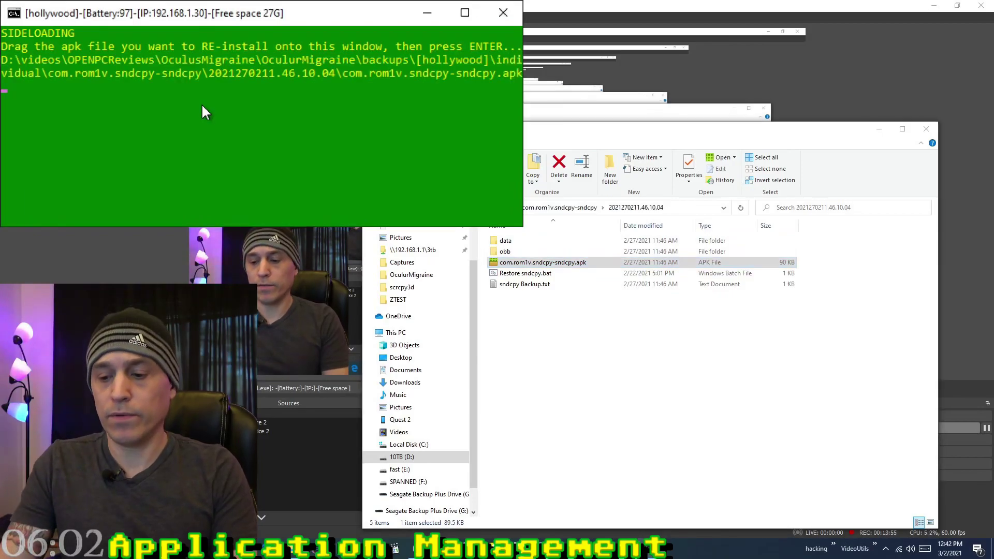
pyautogui.press('Return')
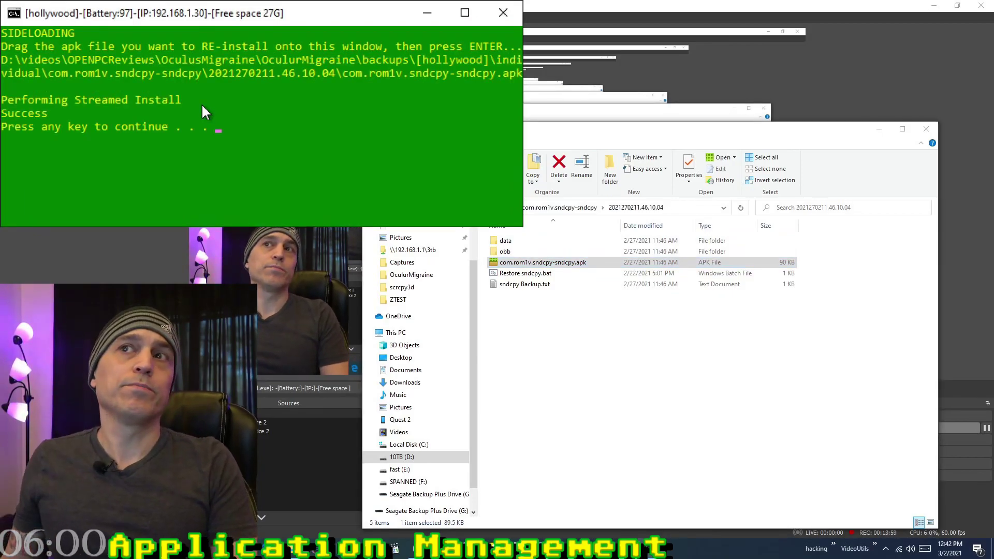
pyautogui.press('Return')
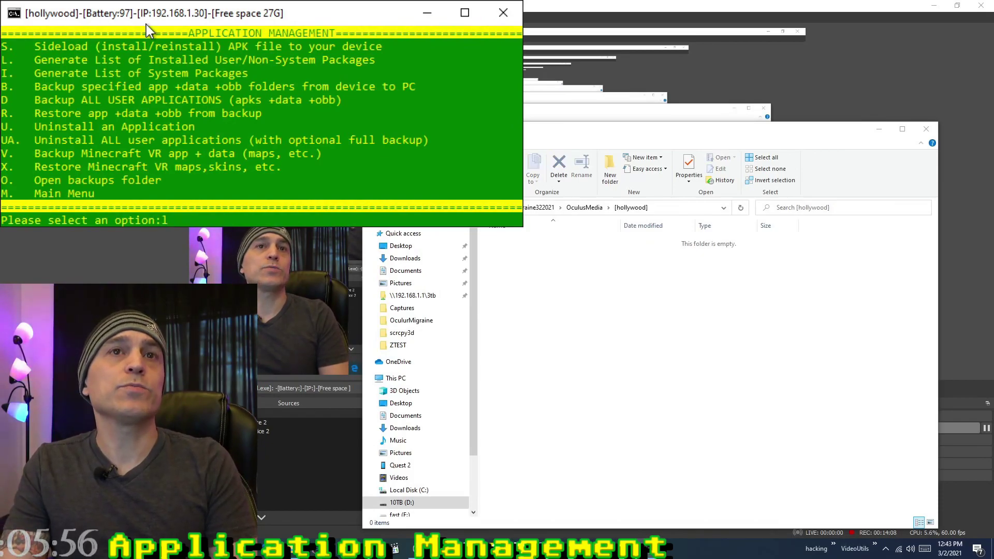
# Generate INSTALLED-APPLICATIONS.txt with app labels and package names, then return to the menu.
pyautogui.press('Return')
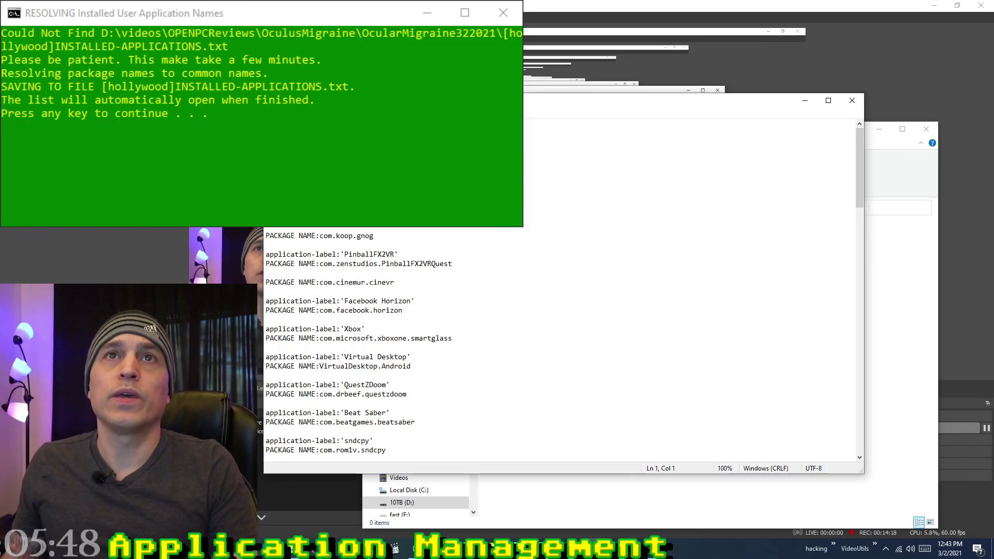
pyautogui.moveTo(859, 171); pyautogui.dragTo(859, 192)
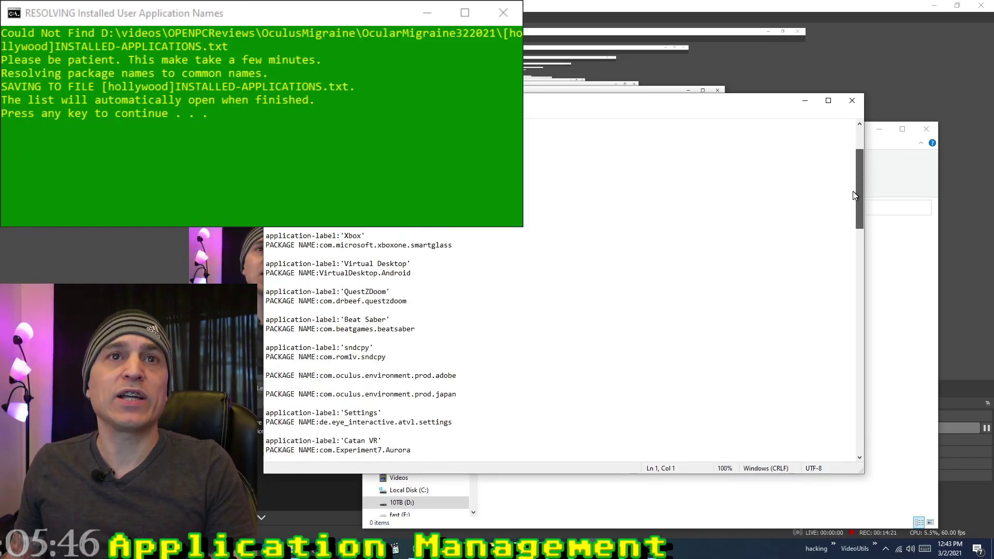
pyautogui.doubleClick(355, 235)
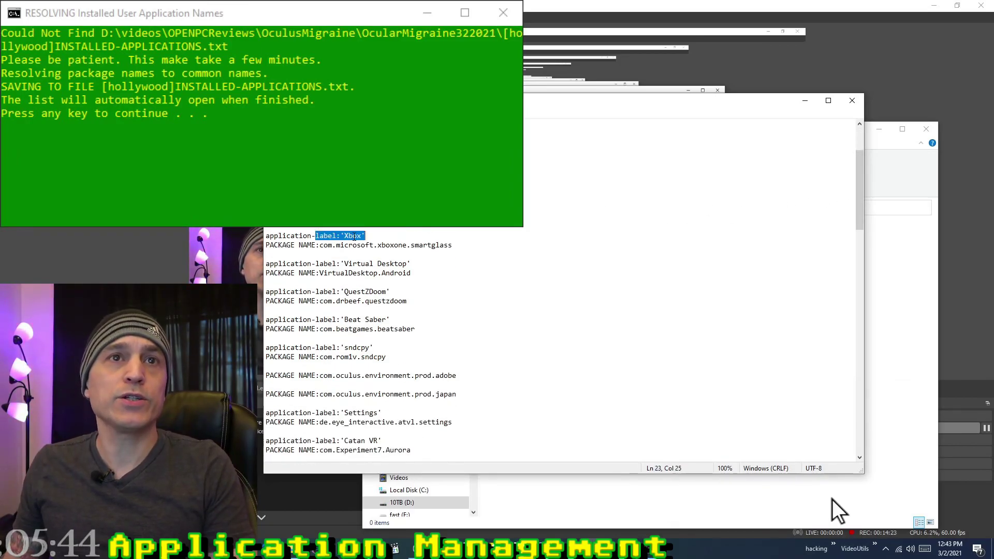
pyautogui.scroll(-6, 406, 350)
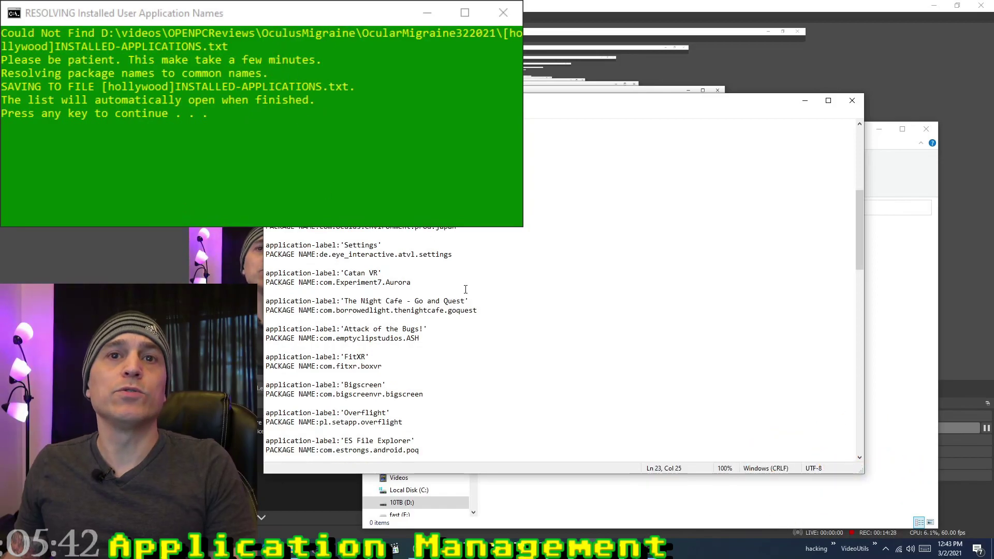
pyautogui.click(250, 21)
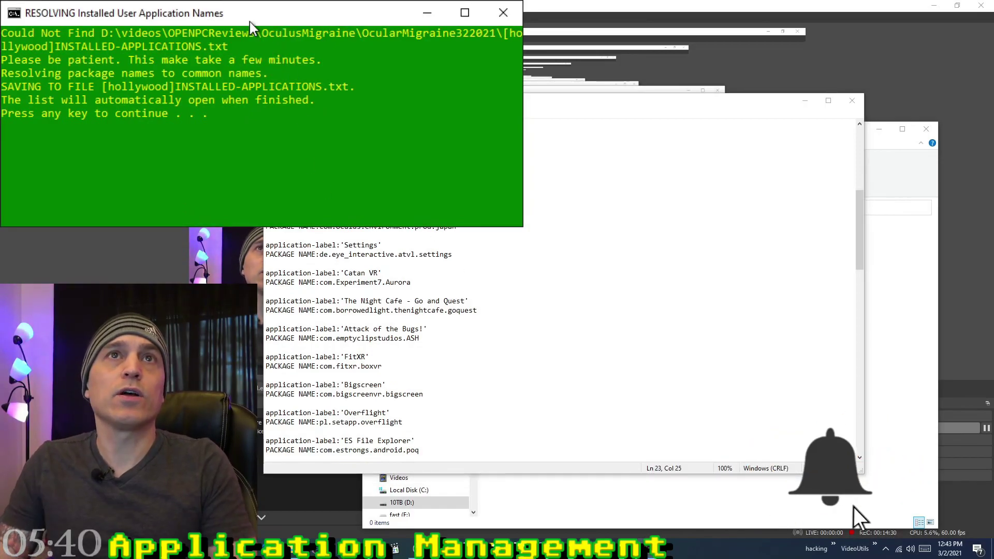
pyautogui.press('Return')
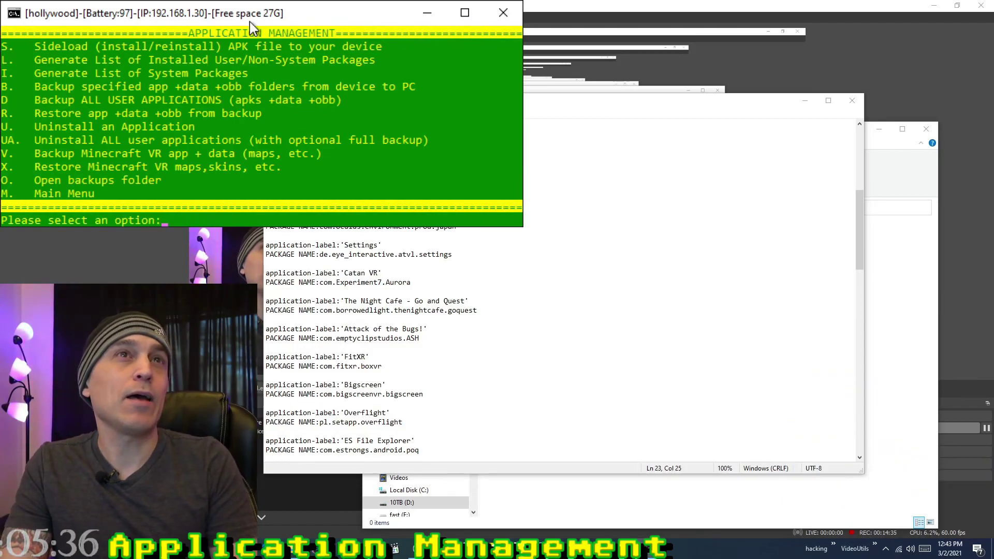
# Uninstall com.rom1v.sndcpy, answering N to skip the backup.
pyautogui.press('Return')
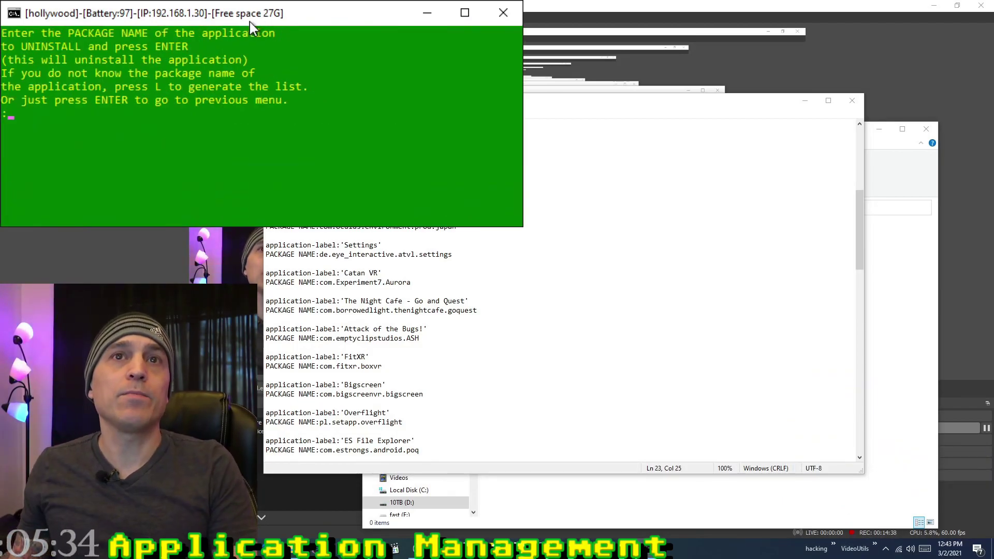
pyautogui.click(491, 327)
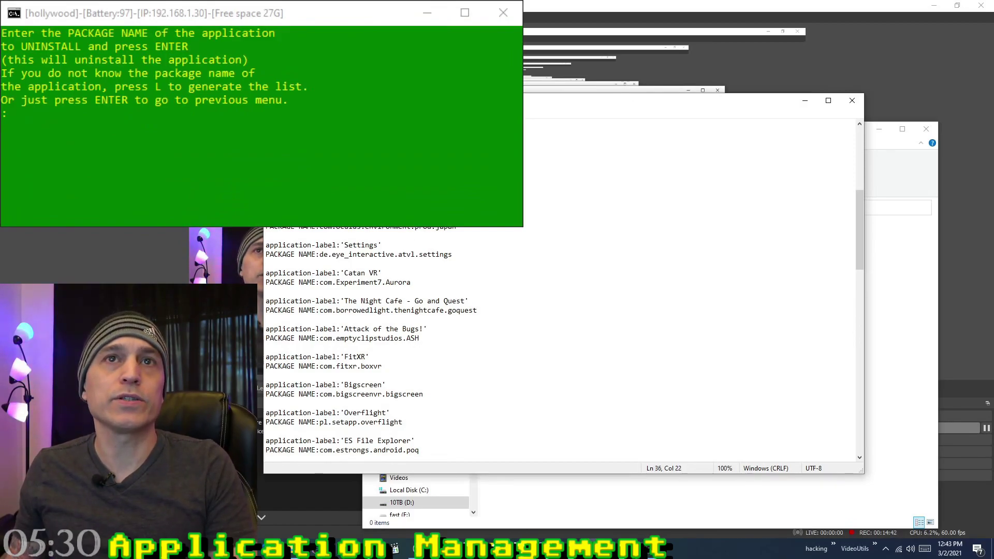
pyautogui.rightClick(197, 128)
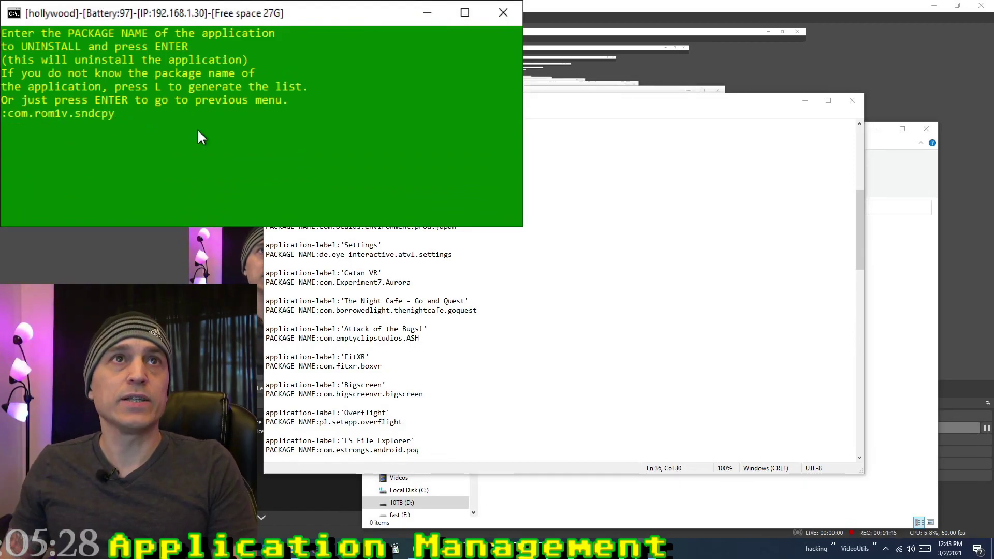
pyautogui.press('Return')
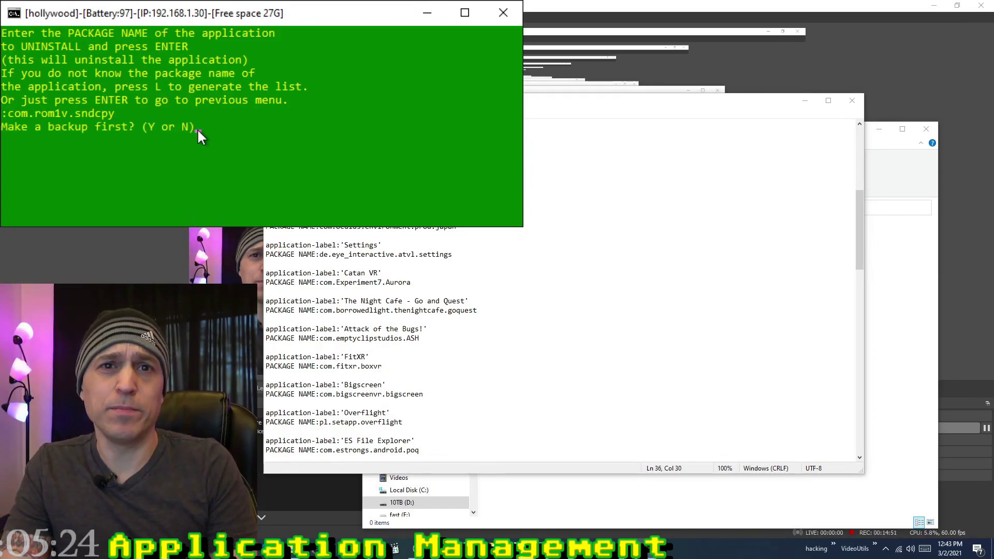
pyautogui.write('n')
pyautogui.press('Return')
pyautogui.press('Return')
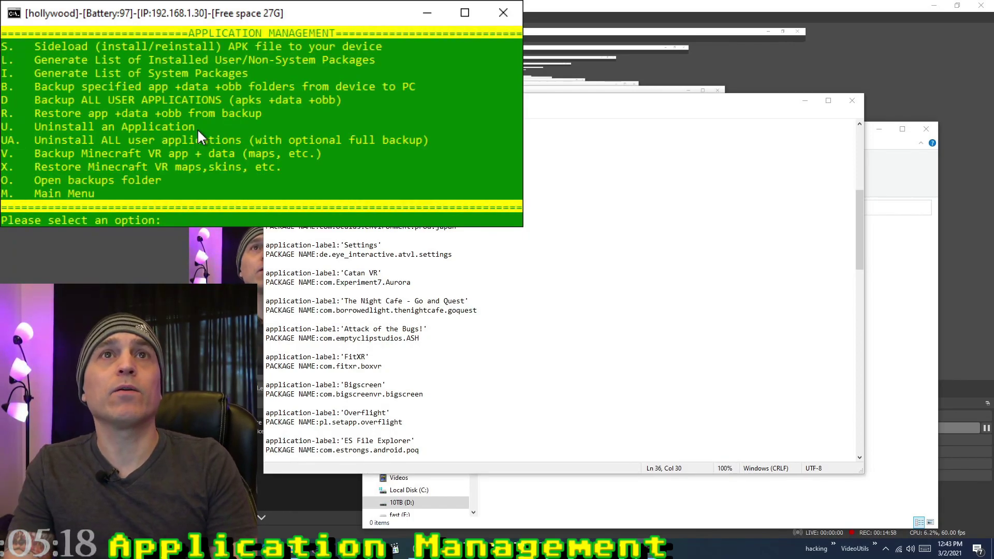
# Back up com.bigscreenvr.bigscreen, then run Restore Bigscreen.bat to show its restore options.
pyautogui.write('b')
pyautogui.press('Return')
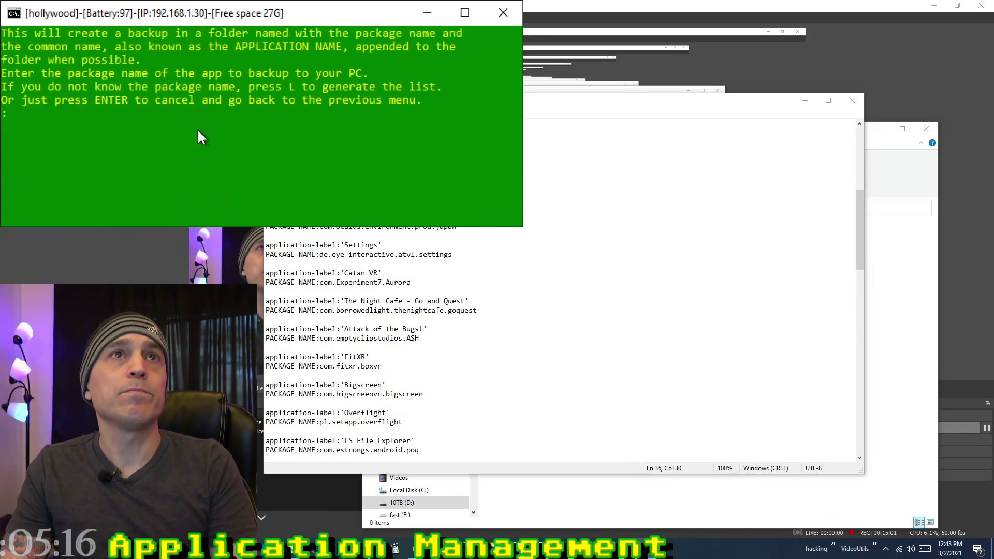
pyautogui.click(430, 301)
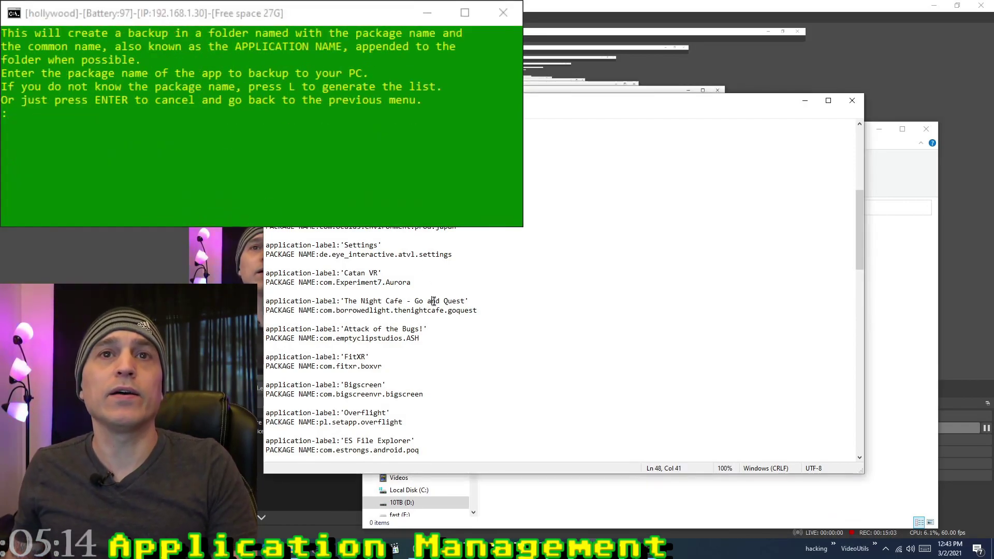
pyautogui.scroll(-4, 308, 320)
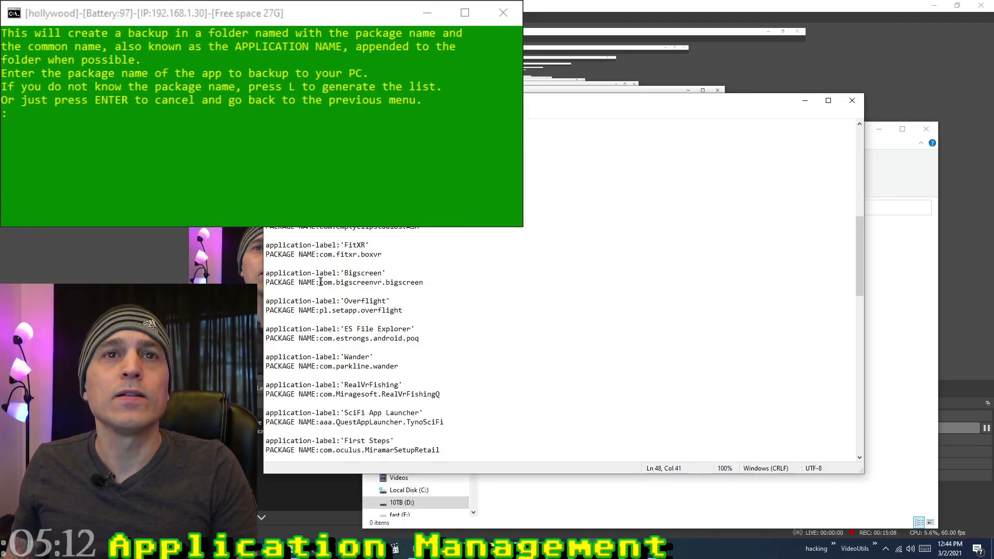
pyautogui.moveTo(331, 286); pyautogui.dragTo(405, 283)
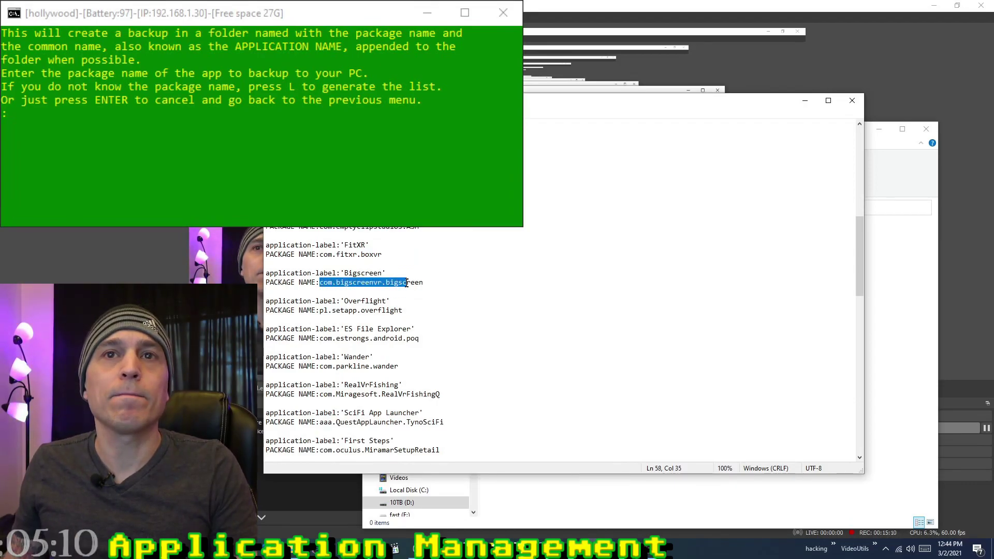
pyautogui.click(94, 174)
pyautogui.rightClick(226, 141)
pyautogui.press('Return')
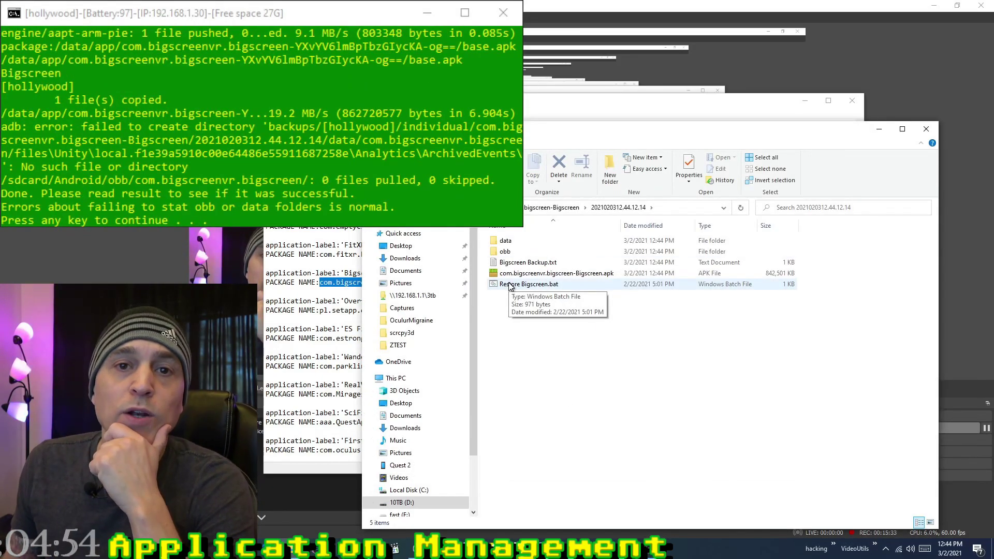
pyautogui.click(540, 285)
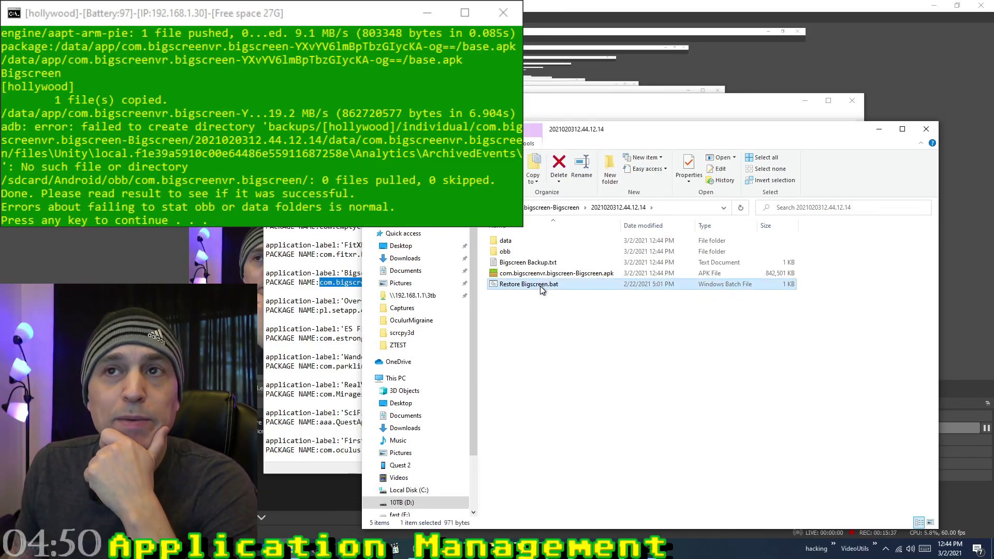
pyautogui.doubleClick(539, 284)
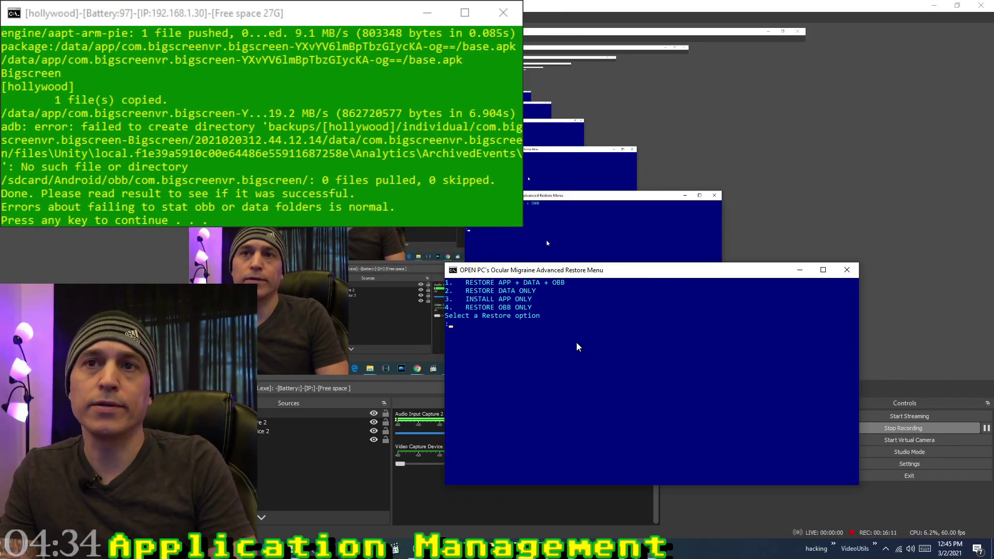
# Choose option 3 to reinstall only the Bigscreen app, then return to Application Management.
pyautogui.write('3')
pyautogui.press('Return')
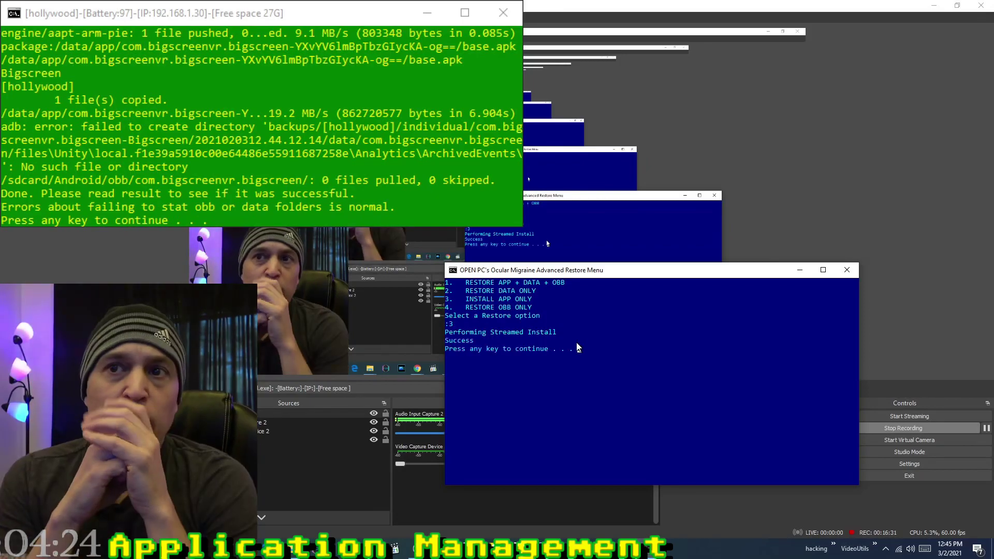
pyautogui.press('Return')
pyautogui.hotkey('alt', 'Tab')
pyautogui.press('Return')
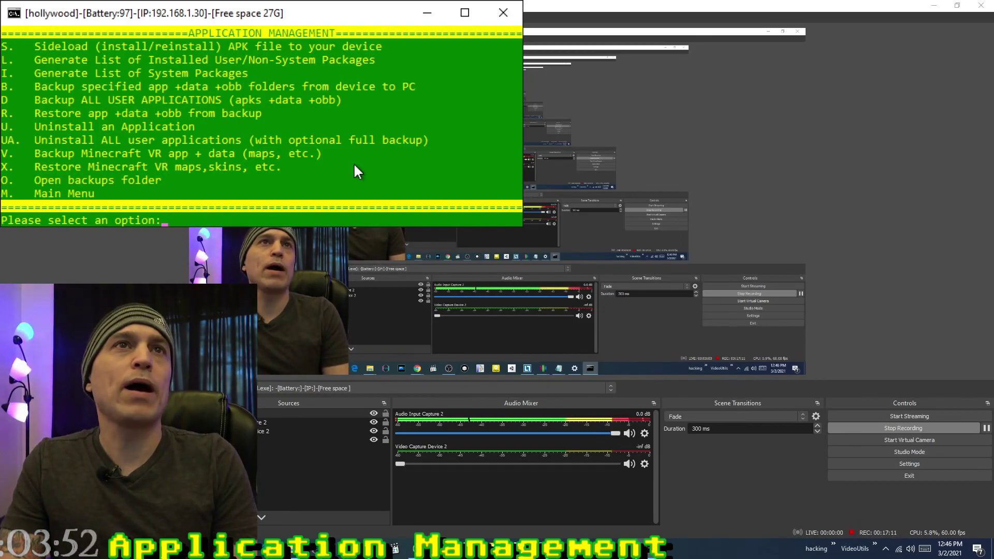
# Run option D to back up all user apps with data and obb, confirming with Y.
pyautogui.write('d')
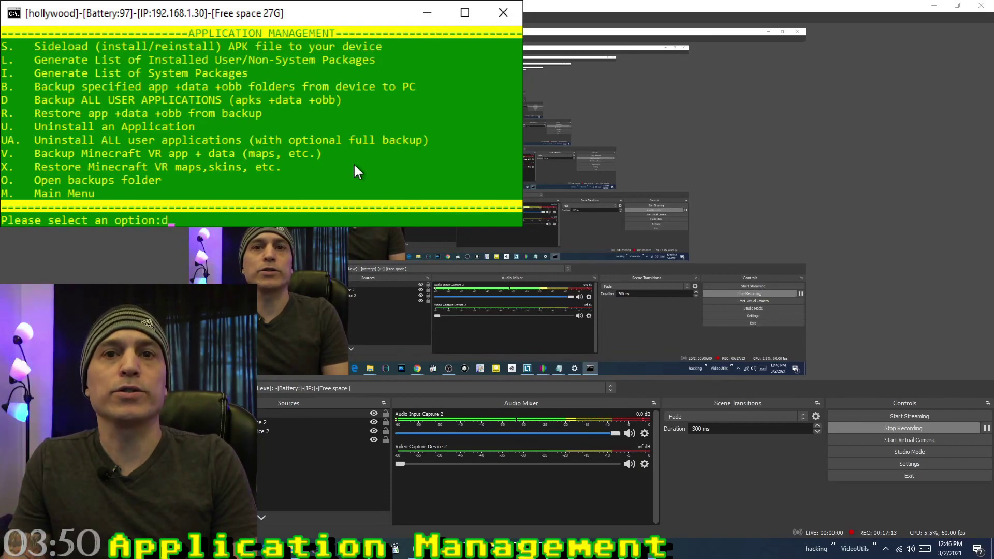
pyautogui.press('Return')
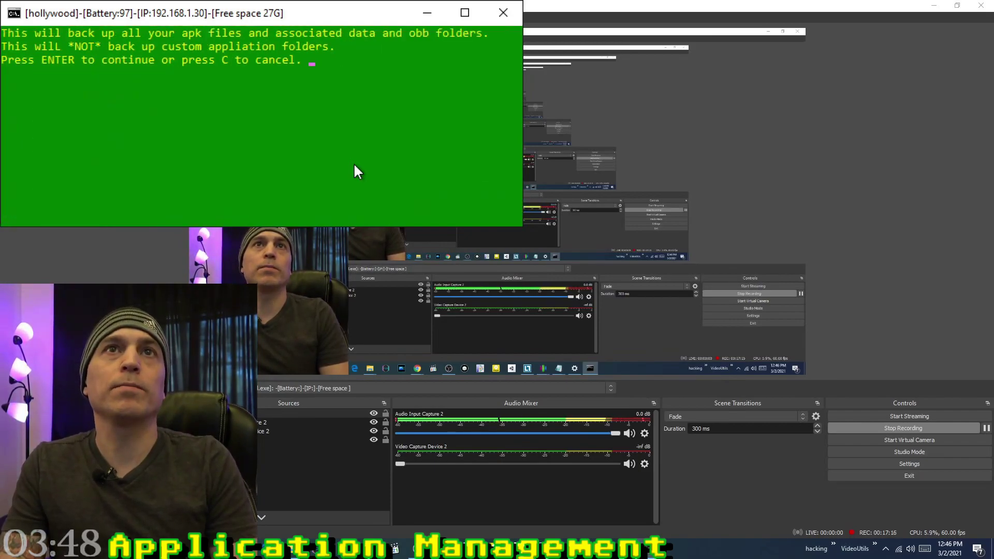
pyautogui.press('Return')
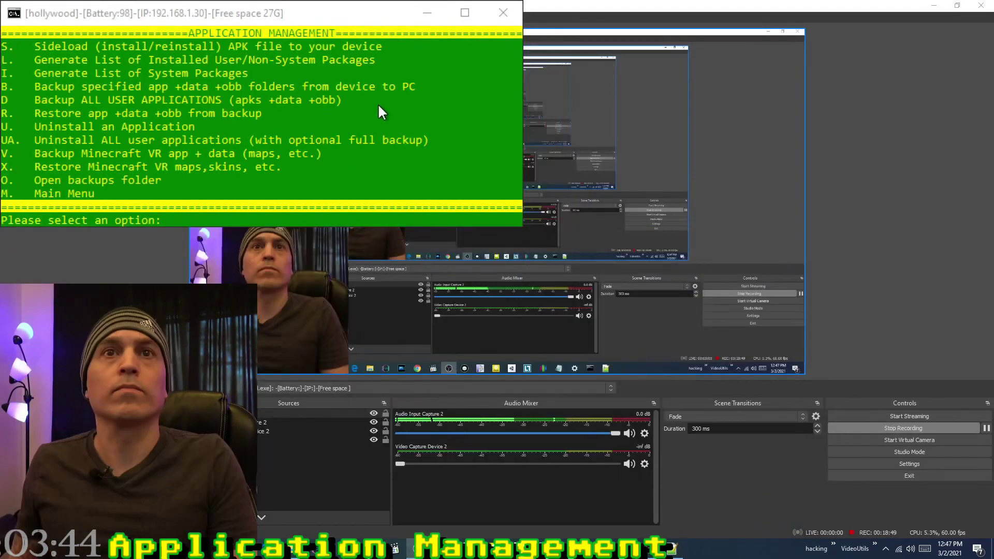
pyautogui.press('Return')
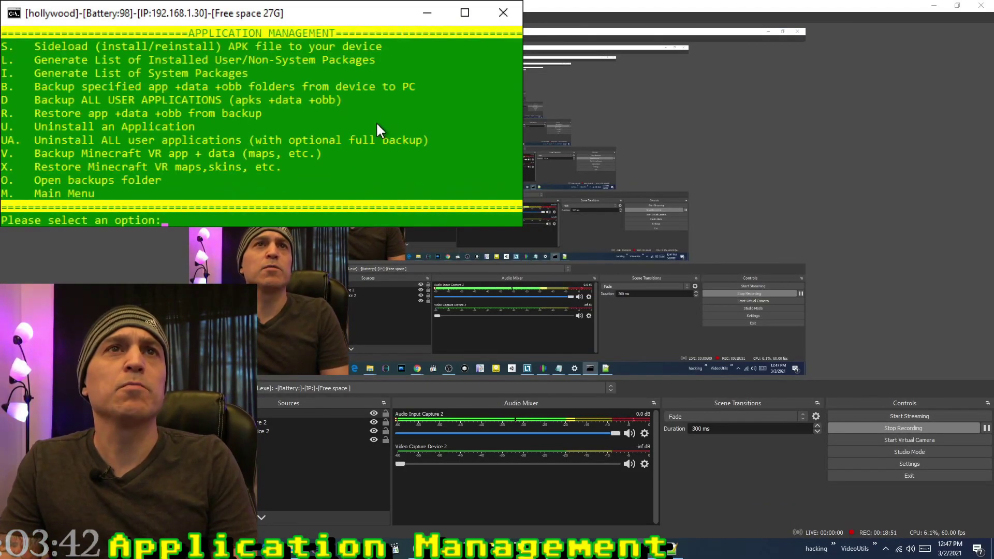
pyautogui.write('D')
pyautogui.press('Return')
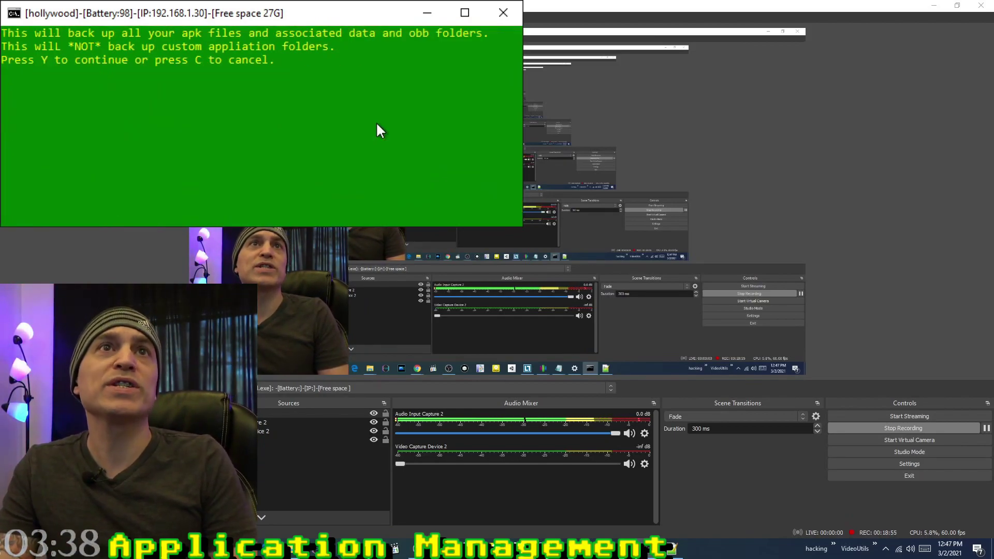
pyautogui.write('y')
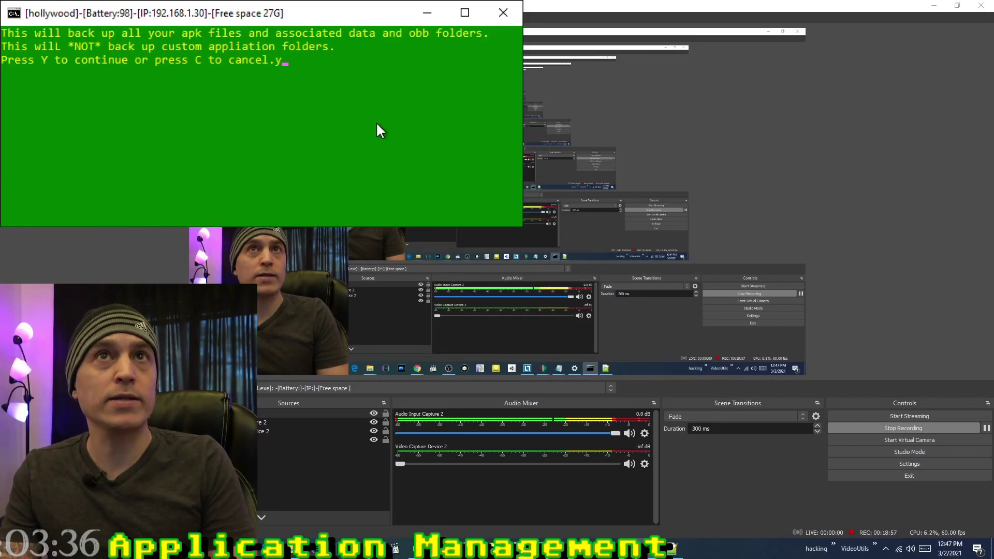
pyautogui.press('Return')
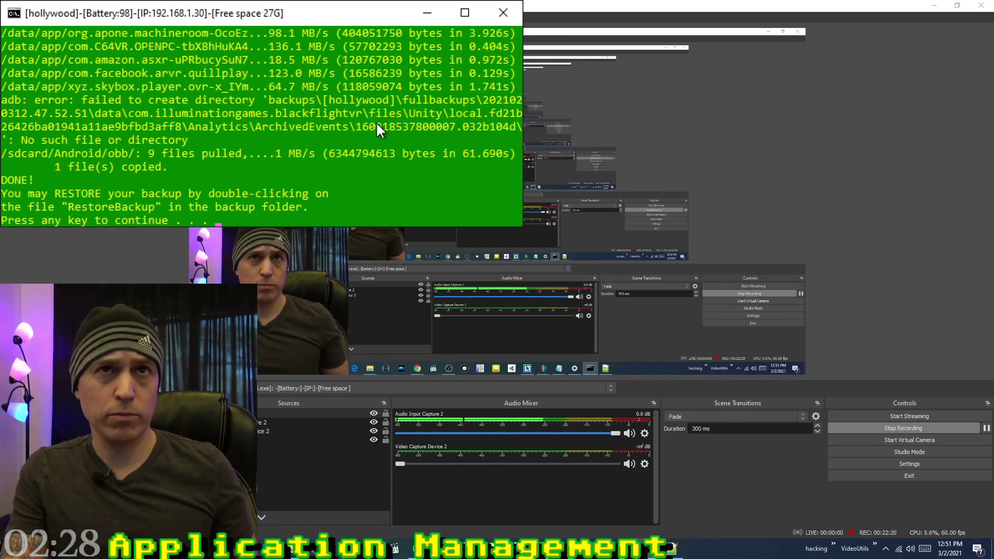
# Open the full backup folder, check PackageToCommonNames.txt, and run RestoreBackup.bat.
pyautogui.press('Return')
pyautogui.moveTo(529, 133); pyautogui.dragTo(628, 38)
pyautogui.scroll(-10, 685, 321)
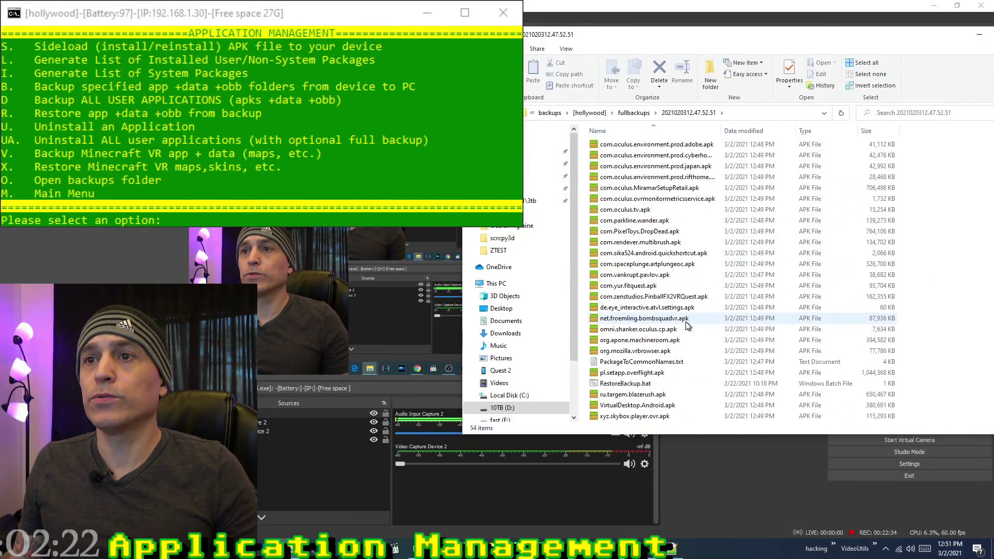
pyautogui.doubleClick(665, 361)
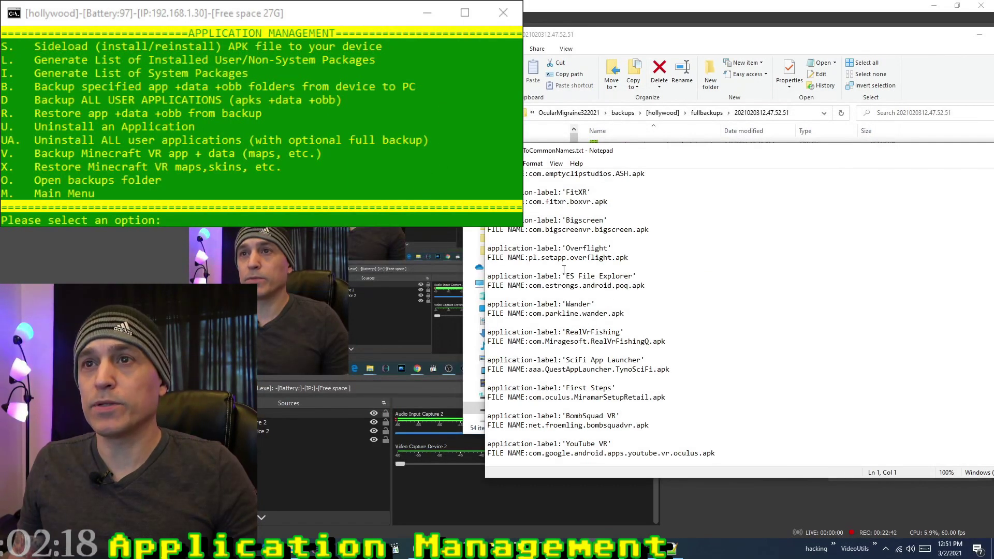
pyautogui.moveTo(566, 276); pyautogui.dragTo(627, 277)
pyautogui.moveTo(627, 276); pyautogui.dragTo(633, 277)
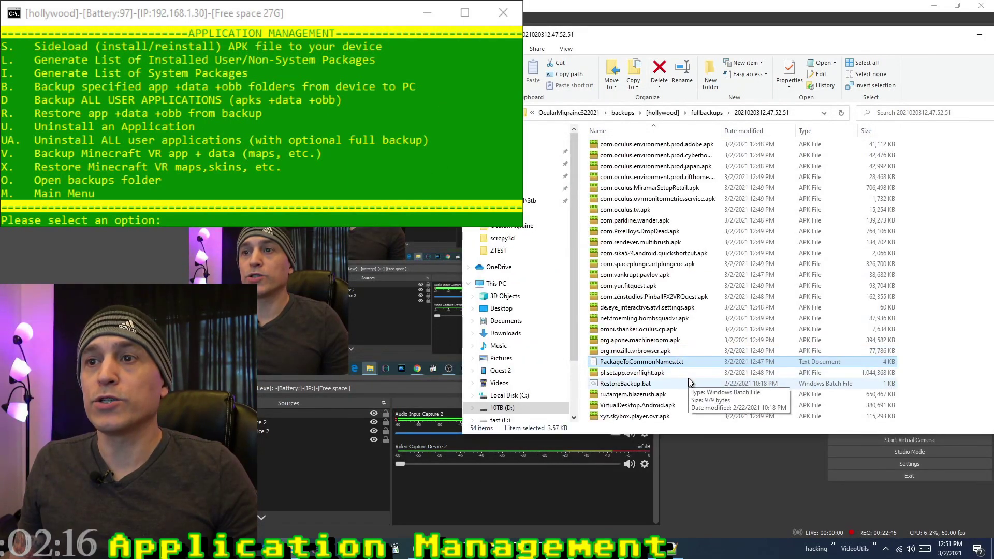
pyautogui.doubleClick(625, 383)
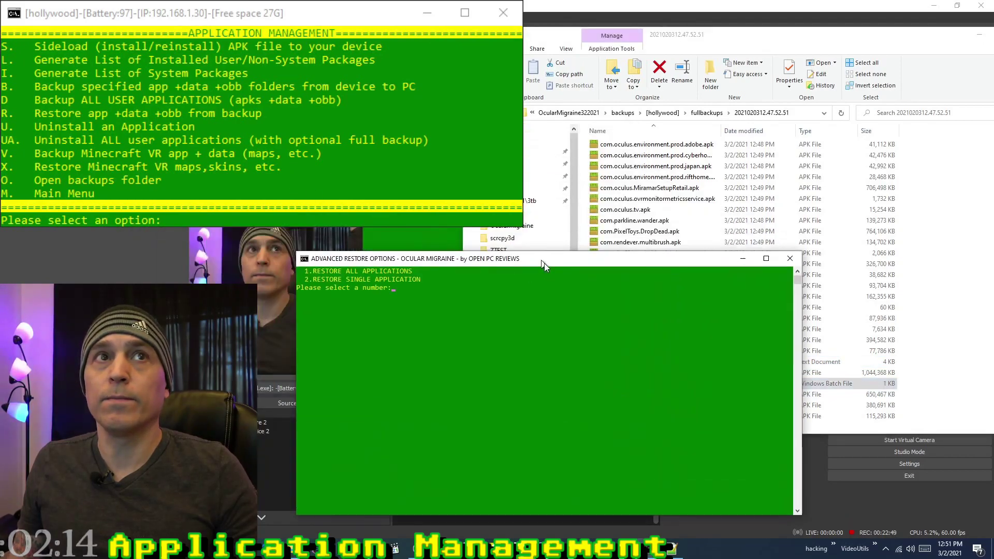
pyautogui.moveTo(545, 263); pyautogui.dragTo(523, 244)
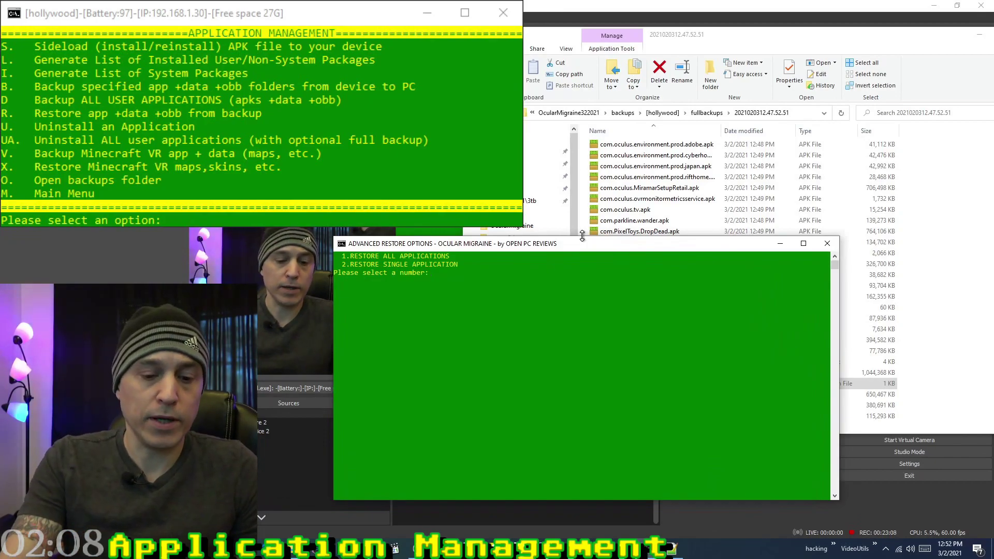
# Choose single-application restore (2) and reinstall com.oculus.tv.apk from the full backup.
pyautogui.write('2')
pyautogui.press('Return')
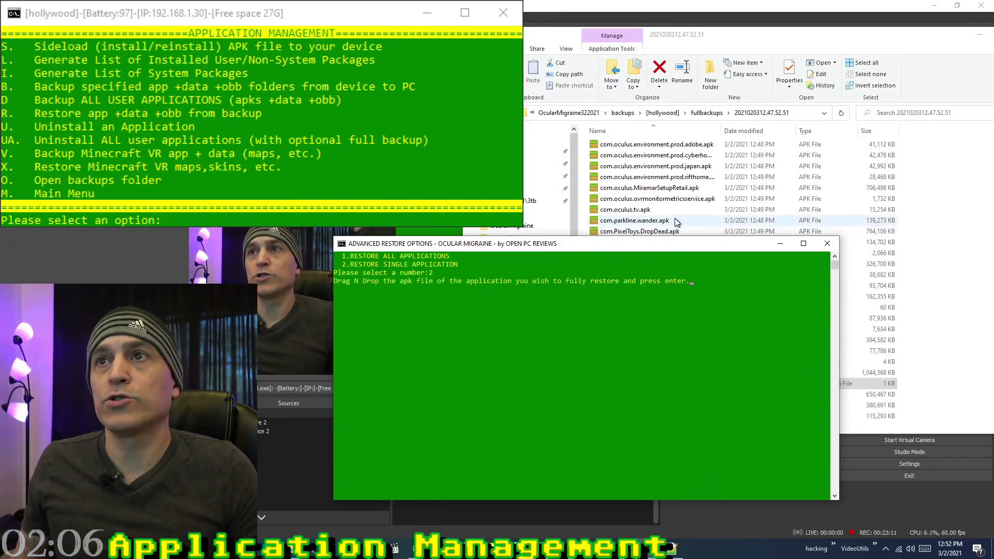
pyautogui.click(629, 211)
pyautogui.moveTo(630, 214); pyautogui.dragTo(726, 318)
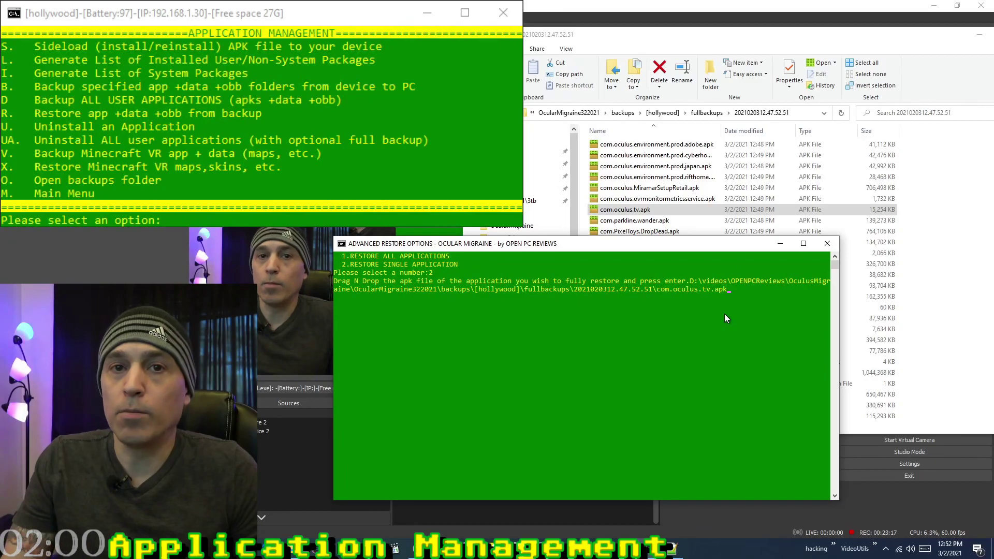
pyautogui.click(724, 314)
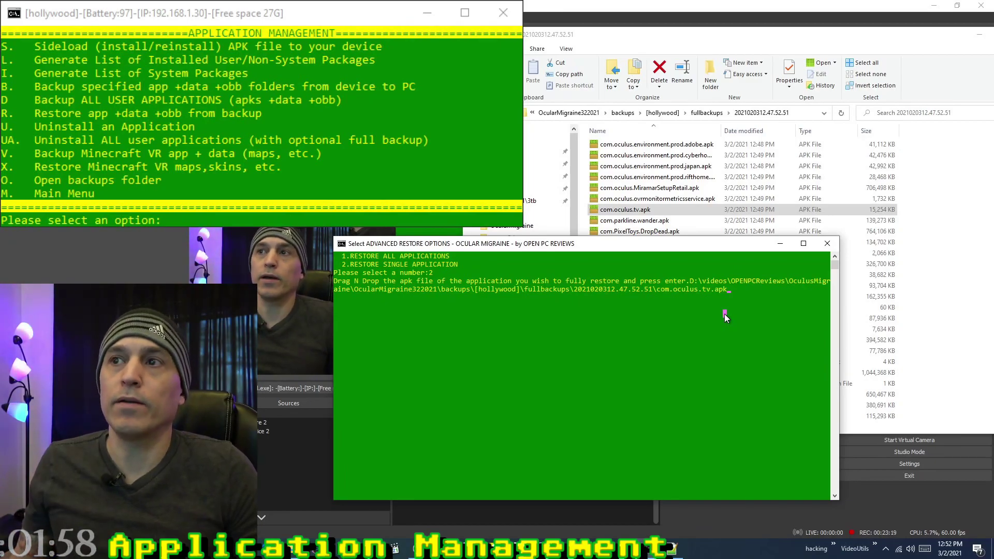
pyautogui.press('Return')
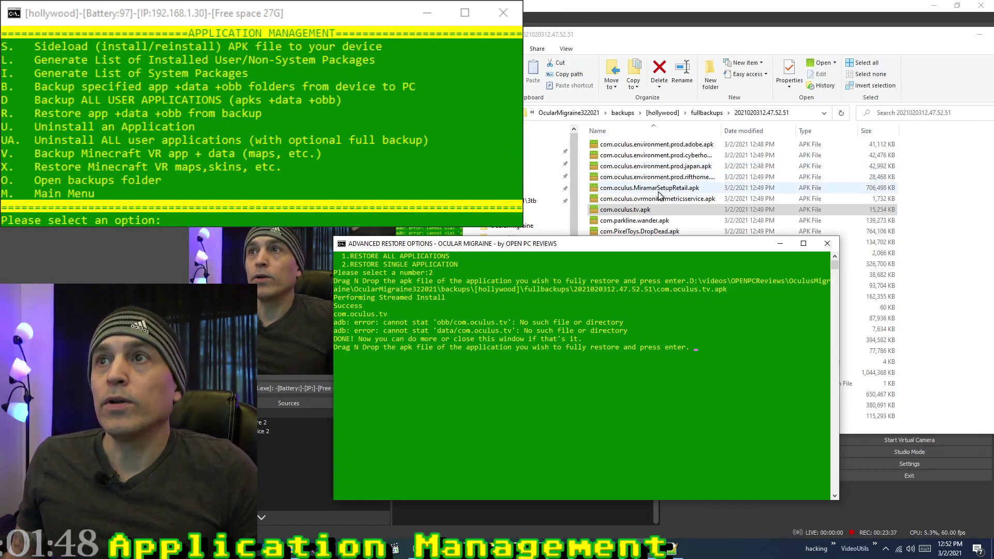
# Reinstall com.parkline.wander.apk, then close and relaunch RestoreBackup.bat.
pyautogui.moveTo(637, 220); pyautogui.dragTo(662, 394)
pyautogui.click(663, 394)
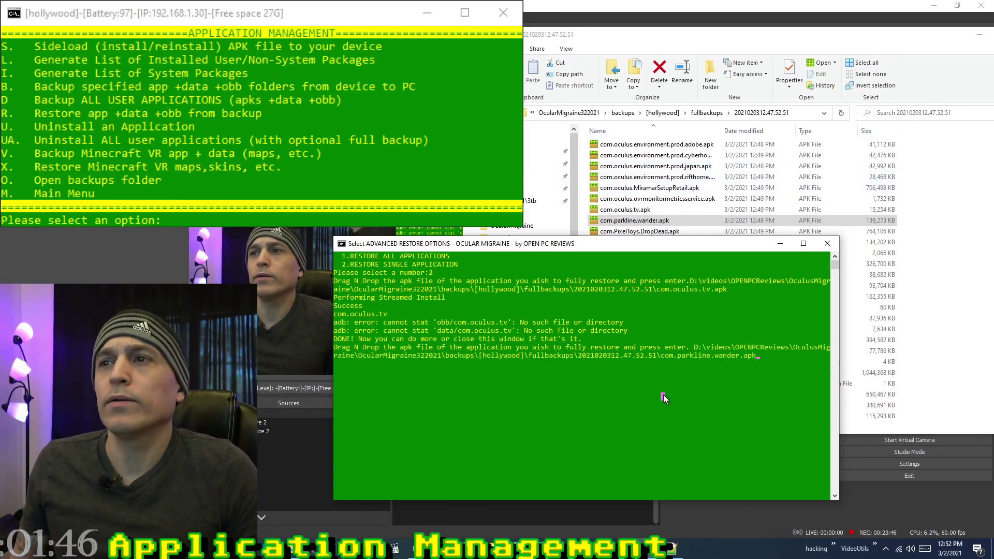
pyautogui.press('Return')
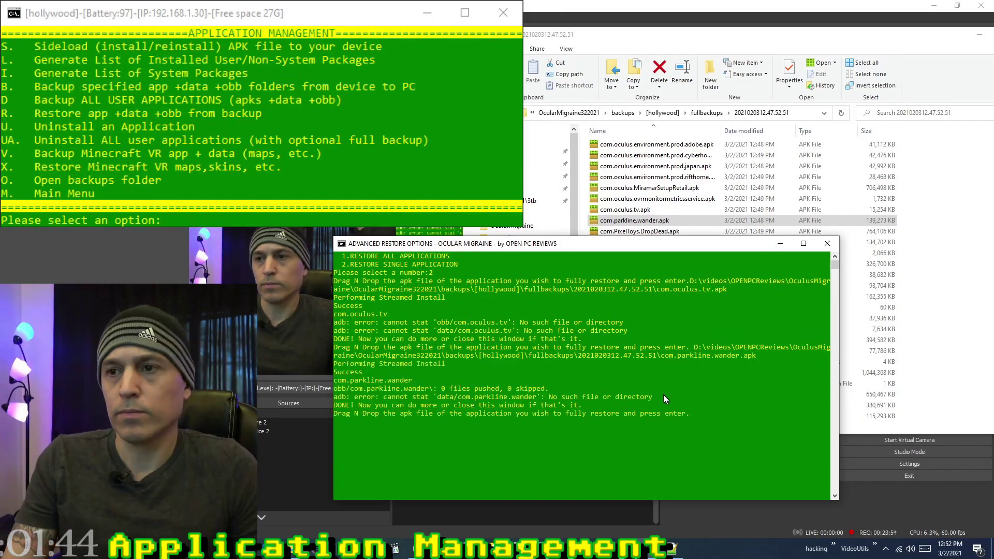
pyautogui.click(827, 243)
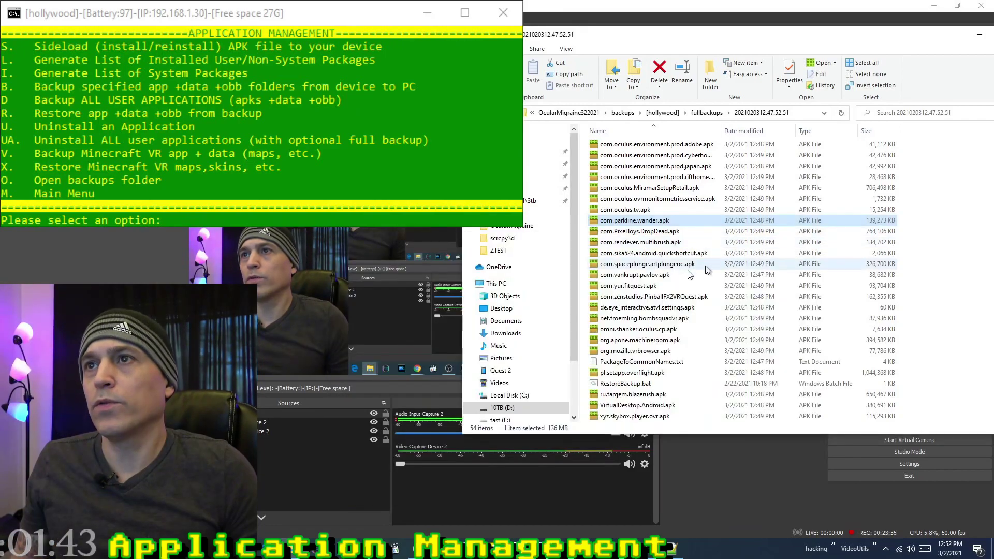
pyautogui.doubleClick(621, 384)
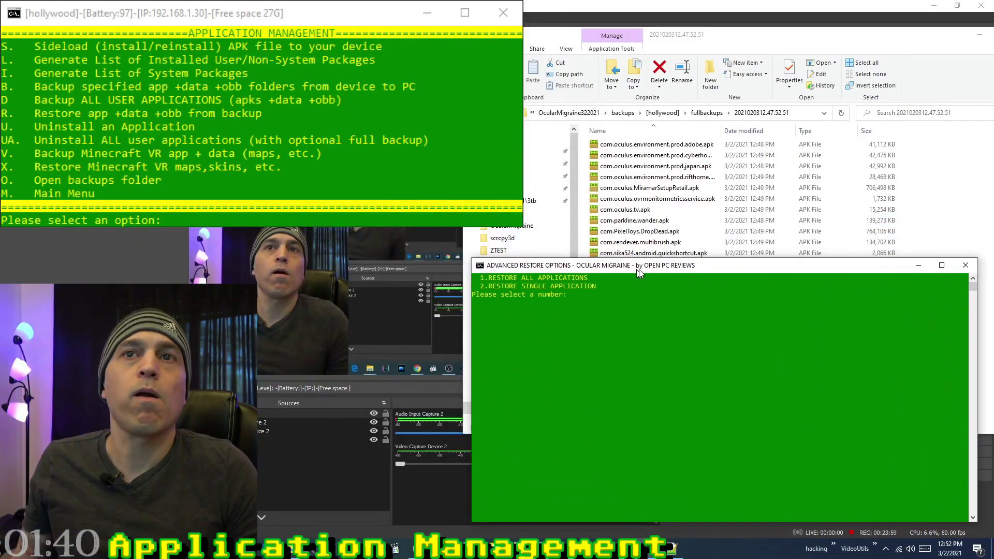
# Choose option 1 to restore every application from the full backup.
pyautogui.moveTo(637, 273); pyautogui.dragTo(622, 228)
pyautogui.write('1')
pyautogui.press('Return')
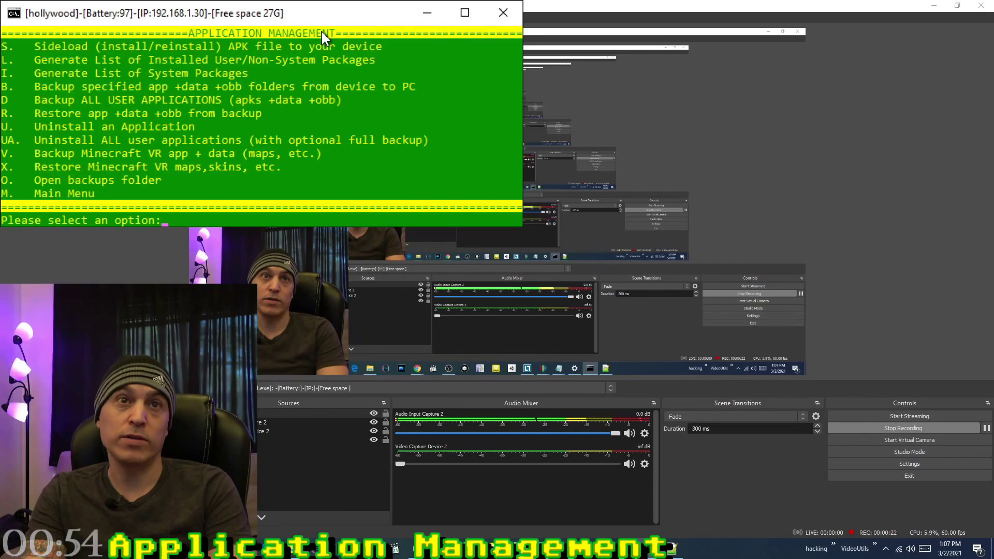
# Replace the wrong menu choice with V to back up Minecraft VR with its data.
pyautogui.press('BackSpace')
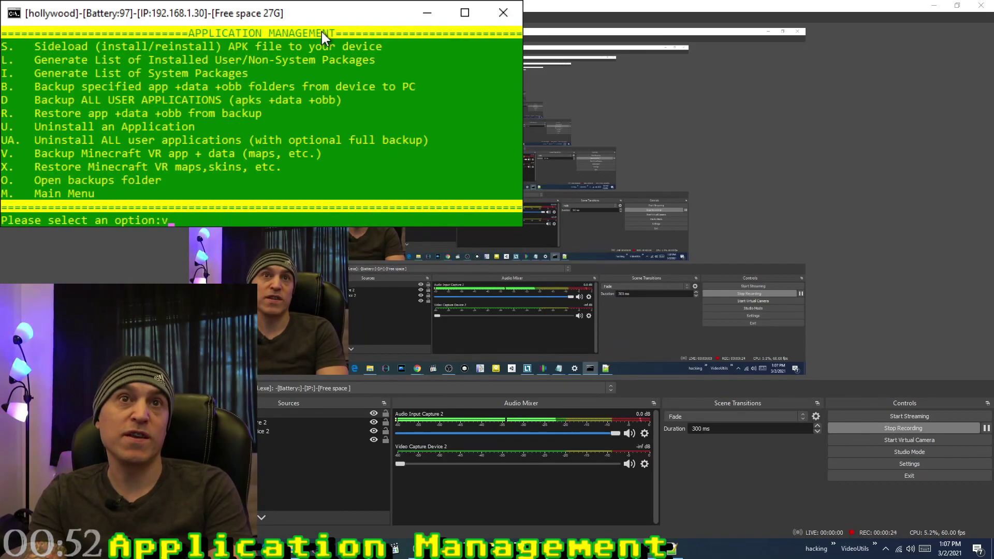
pyautogui.write('v')
pyautogui.press('Return')
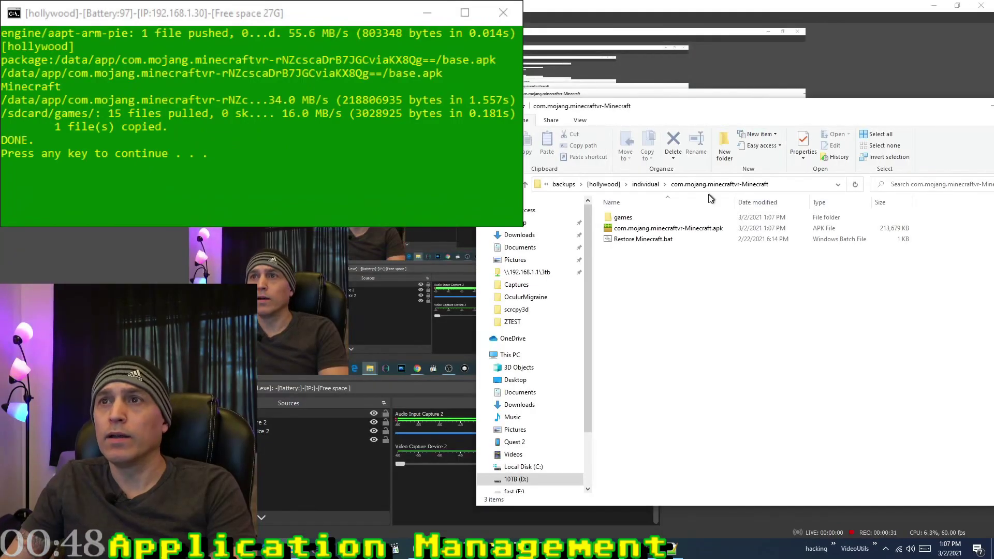
# Run Restore Minecraft.bat with option 3 to restore MinecraftVR, maps and skins.
pyautogui.doubleClick(649, 240)
pyautogui.moveTo(734, 278); pyautogui.dragTo(652, 241)
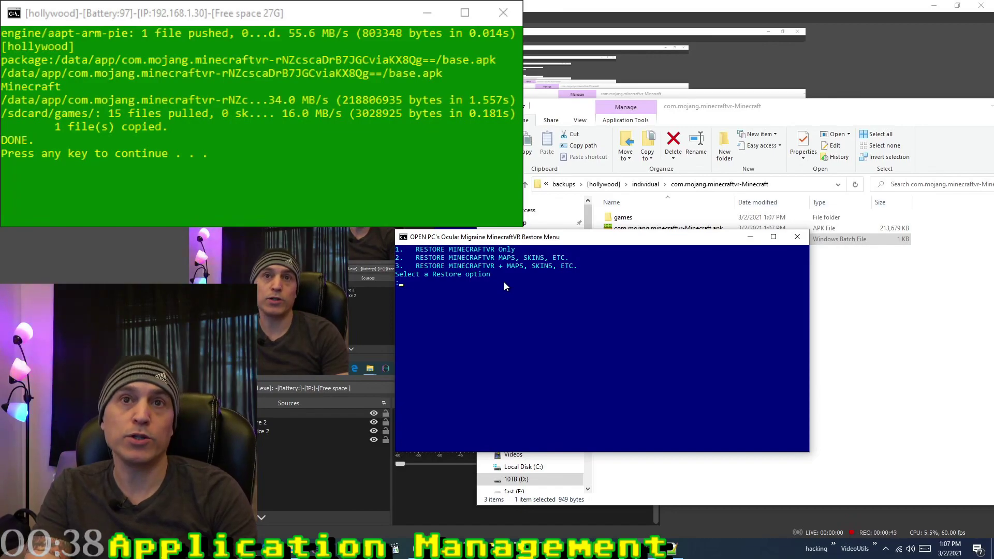
pyautogui.write('3')
pyautogui.press('Return')
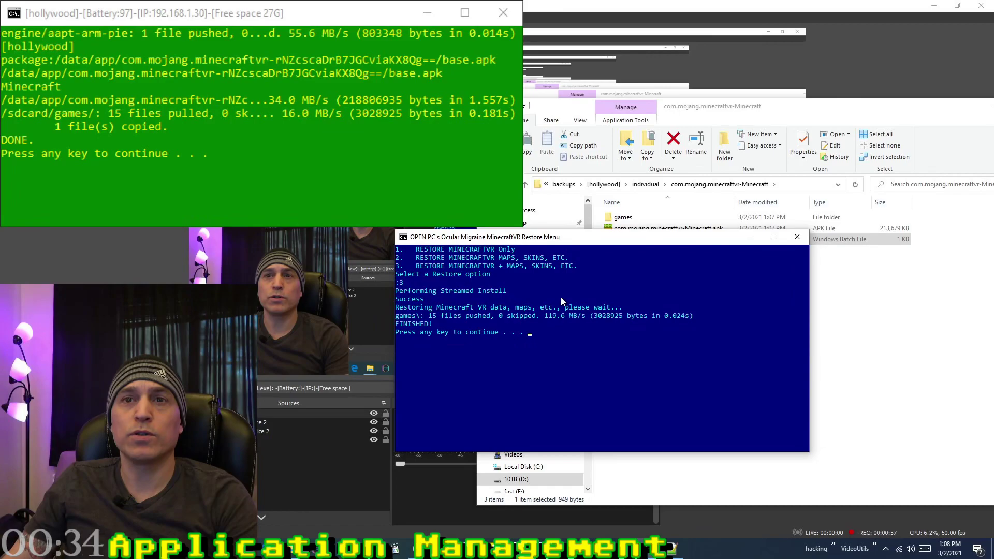
pyautogui.press('Return')
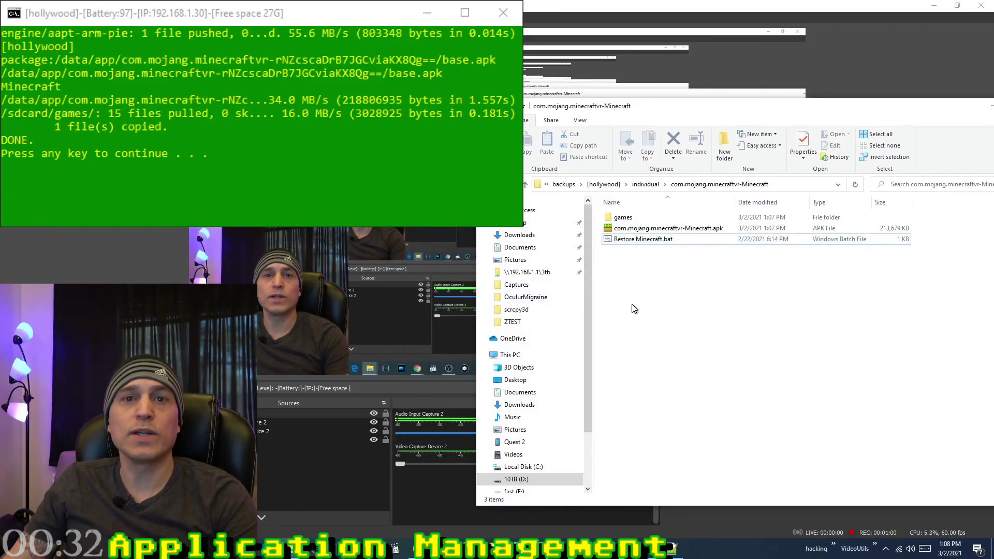
# Return to the application management menu and open the backups folder with O.
pyautogui.click(198, 98)
pyautogui.press('Return')
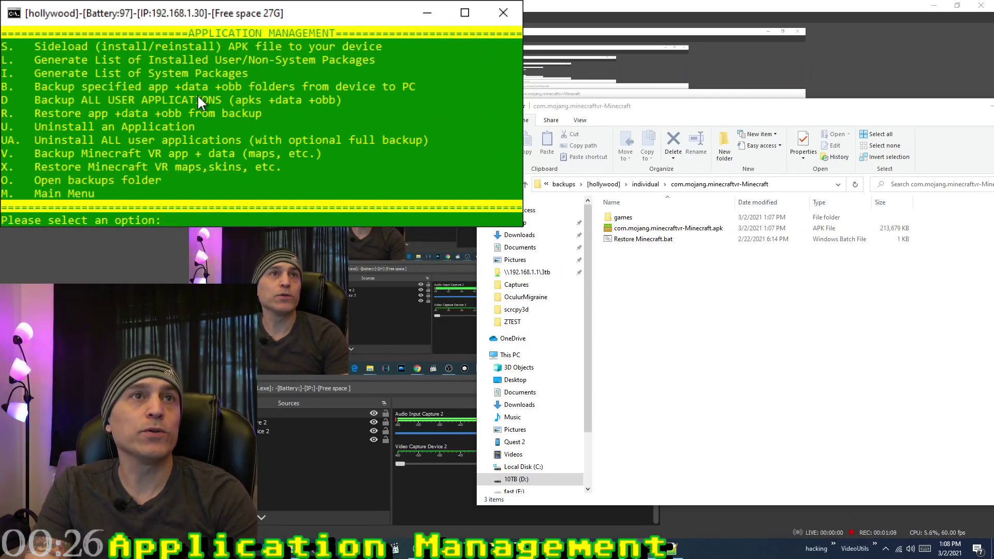
pyautogui.write('o')
pyautogui.press('Return')
# Browse the [hollywood] full backup 20210312.47.52.51 down to its data folder.
pyautogui.click(496, 285)
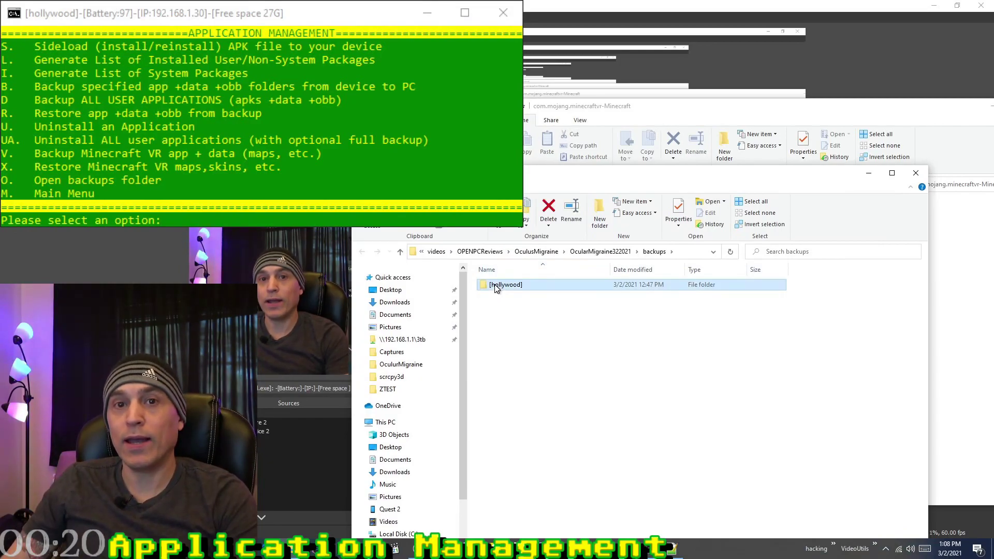
pyautogui.doubleClick(495, 286)
pyautogui.doubleClick(503, 287)
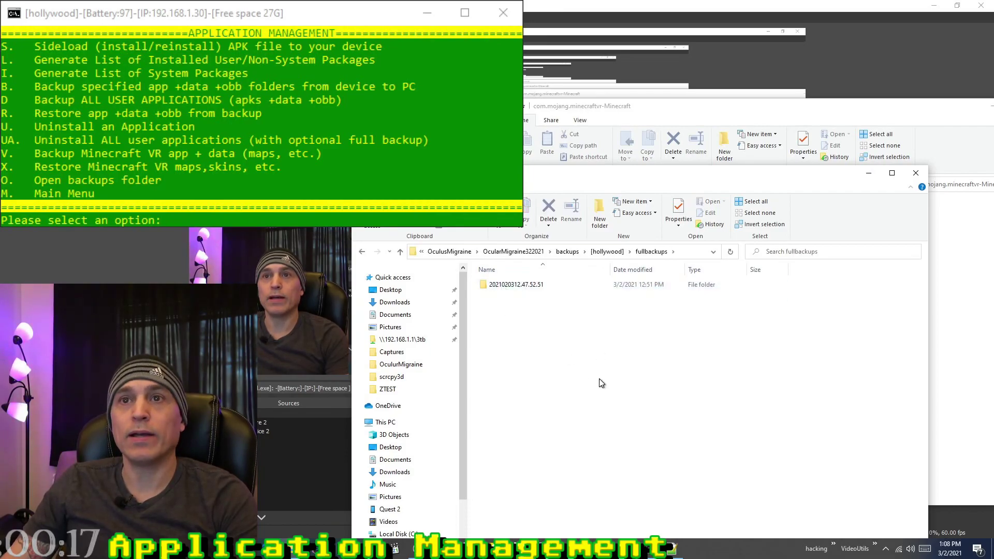
pyautogui.doubleClick(521, 286)
pyautogui.scroll(-5, 611, 404)
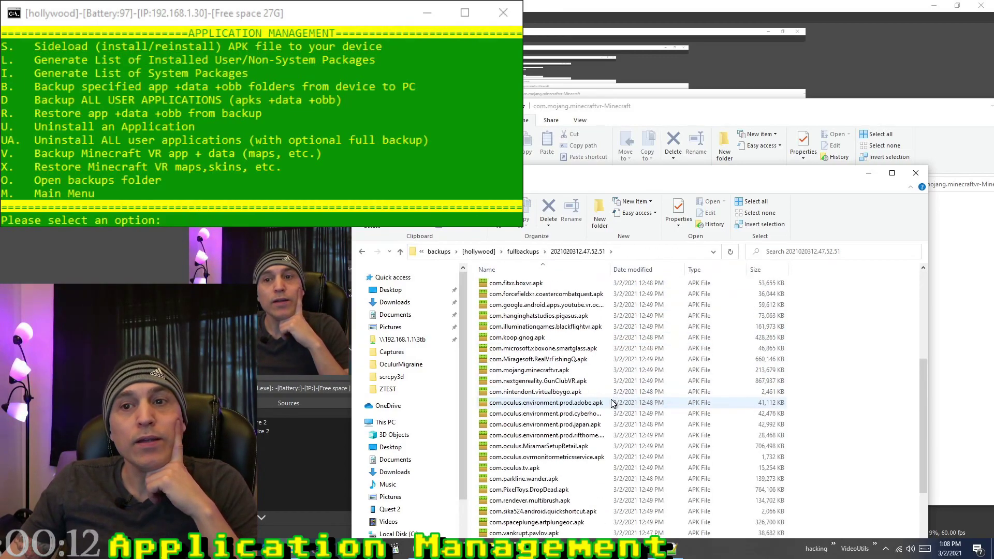
pyautogui.scroll(5, 614, 404)
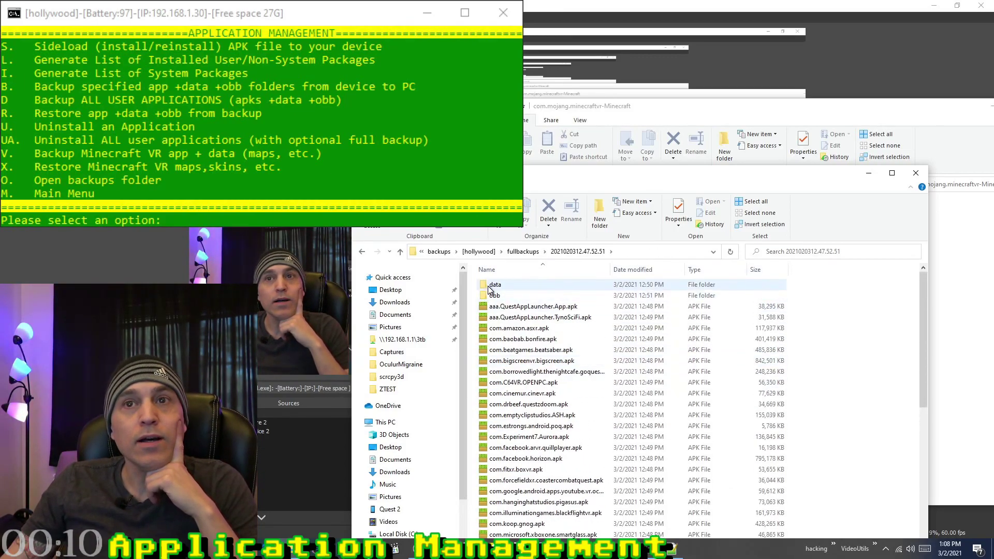
pyautogui.doubleClick(495, 285)
# Look through the individual backups, checking Bigscreen and ending in the Minecraft VR folder.
pyautogui.hotkey('alt', 'Up')
pyautogui.hotkey('alt', 'Up')
pyautogui.hotkey('alt', 'Up')
pyautogui.click(504, 299)
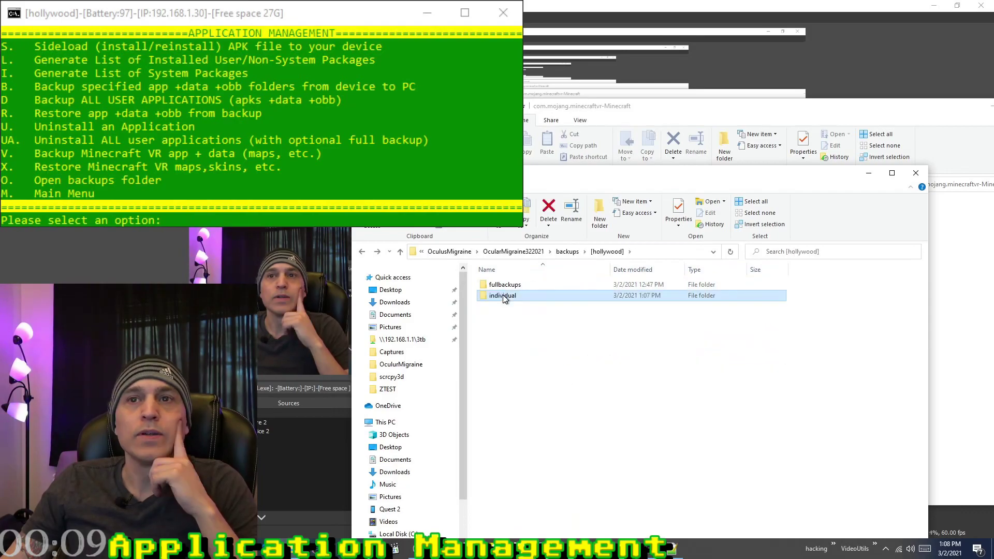
pyautogui.doubleClick(504, 299)
pyautogui.doubleClick(563, 286)
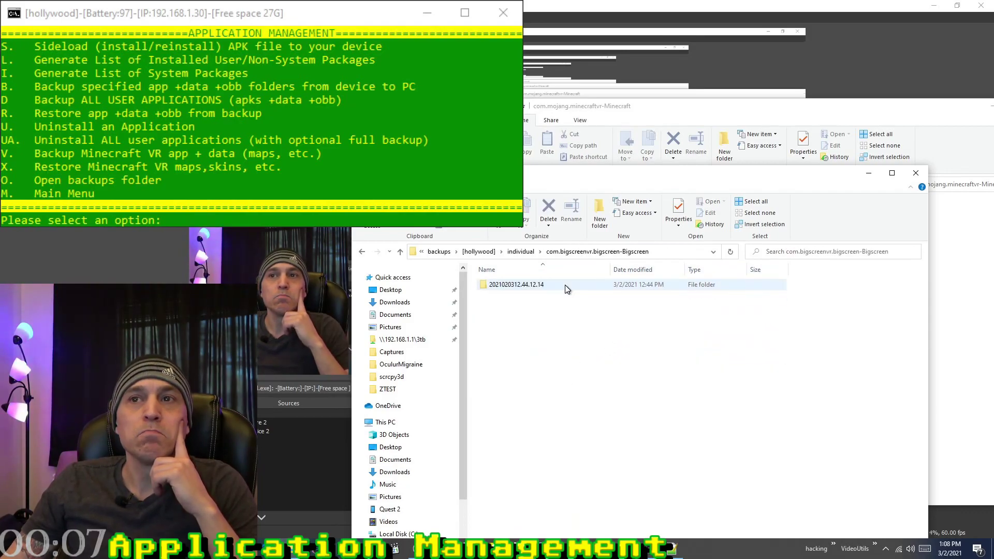
pyautogui.hotkey('alt', 'Left')
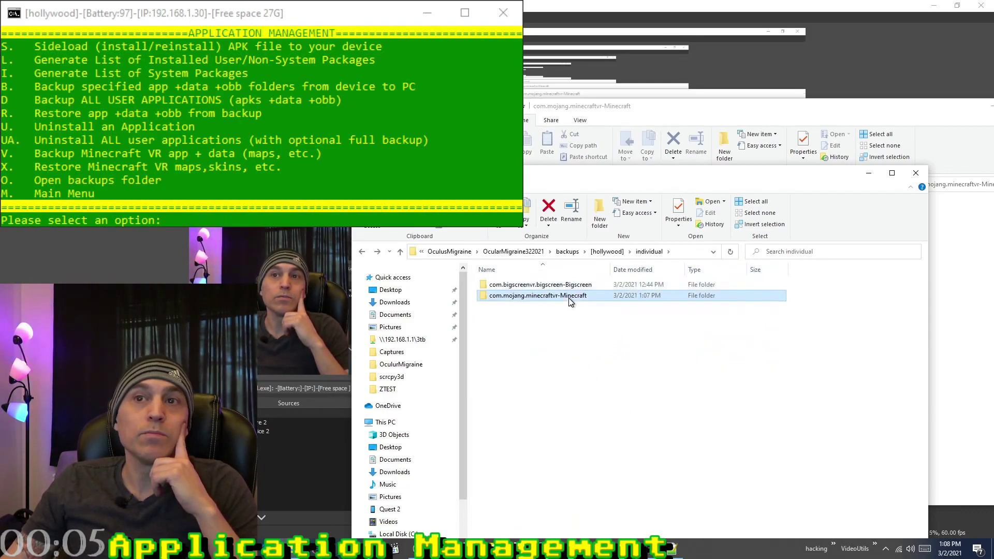
pyautogui.doubleClick(567, 297)
# Enter M in the tool to return to its main menu.
pyautogui.click(324, 111)
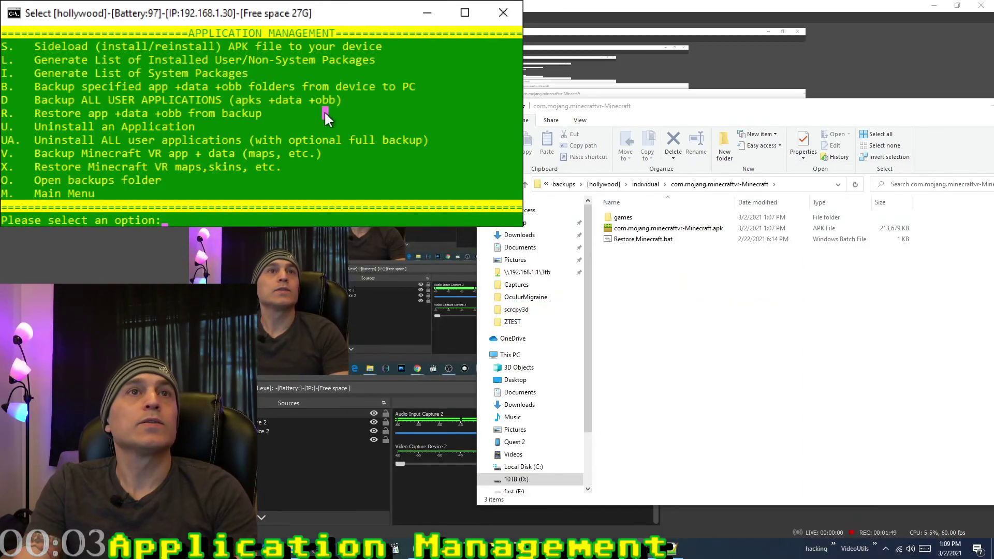
pyautogui.write('m')
pyautogui.press('Return')
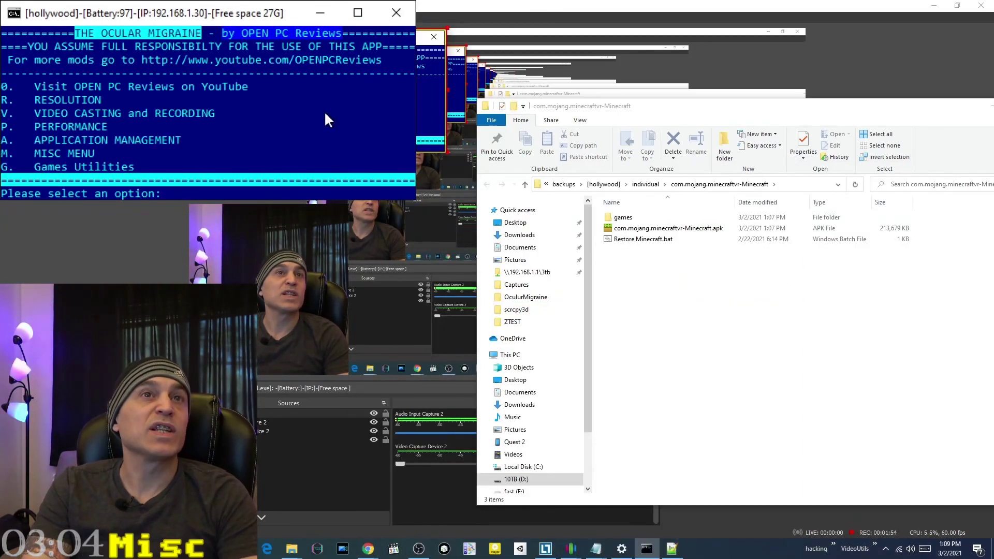
# Run 'devices' through Misc option 5, Custom ADB Command, listing one attached device.
pyautogui.write('m')
pyautogui.press('Return')
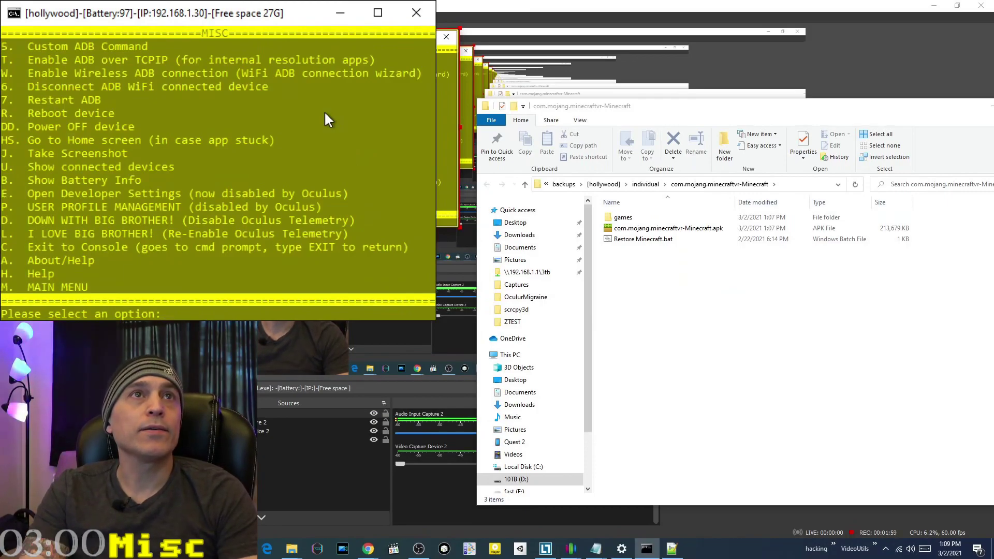
pyautogui.write('5')
pyautogui.press('Return')
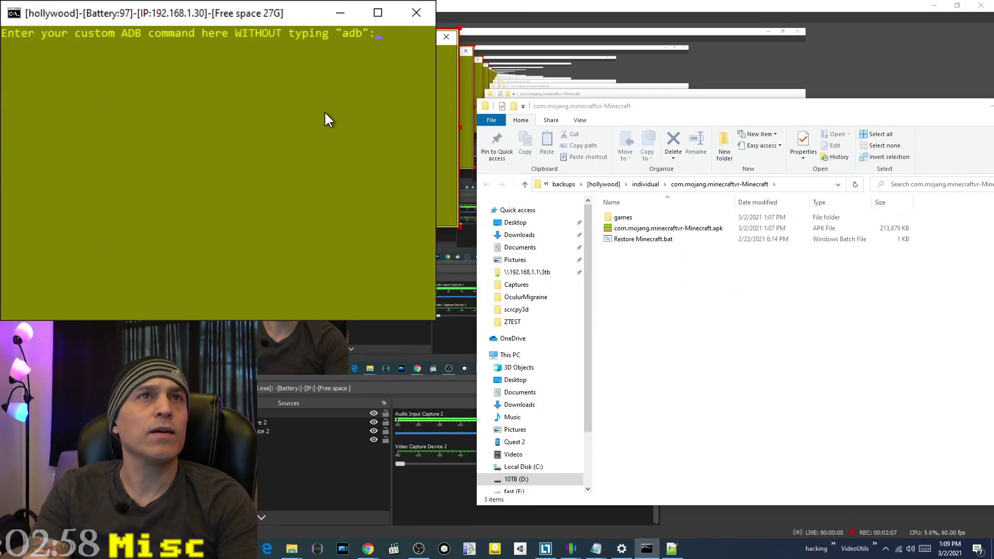
pyautogui.write('devices')
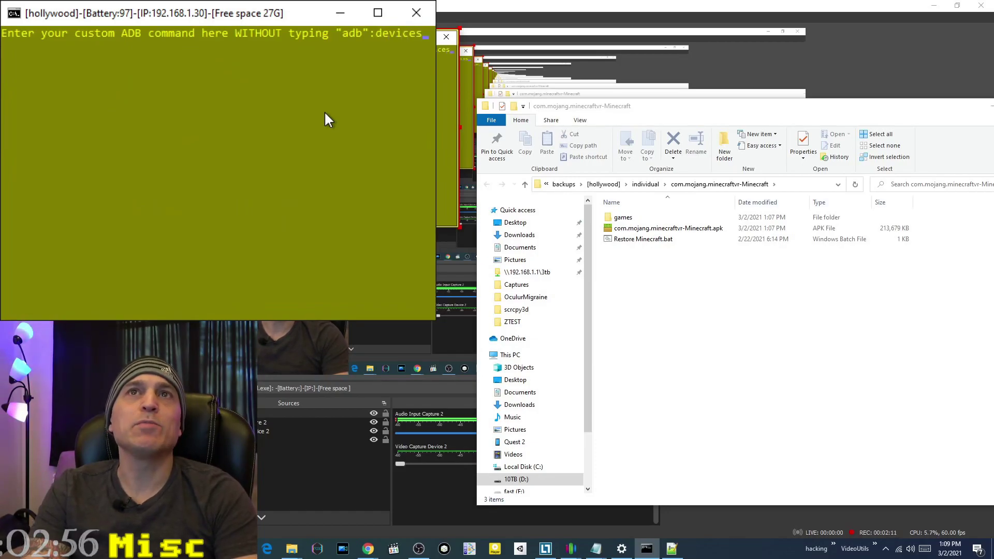
pyautogui.press('Return')
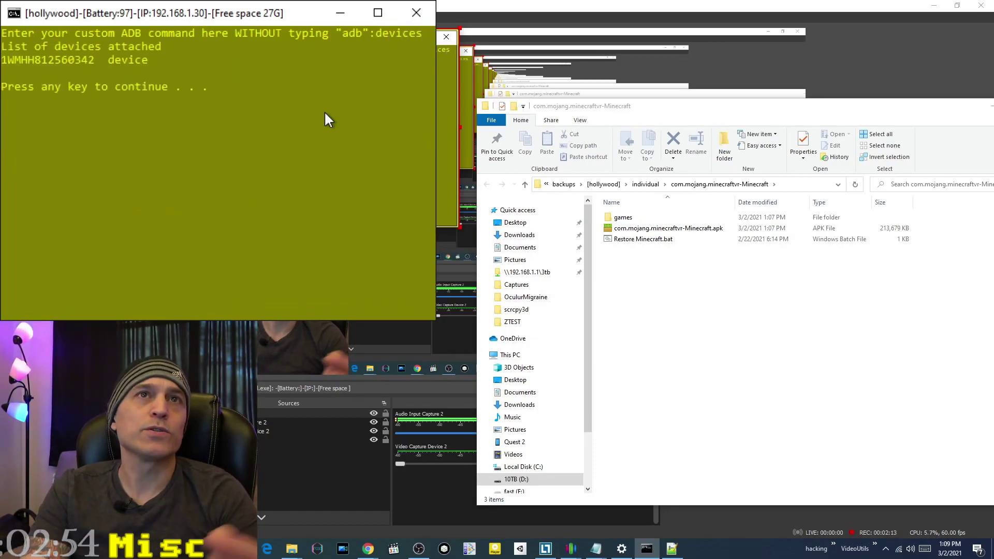